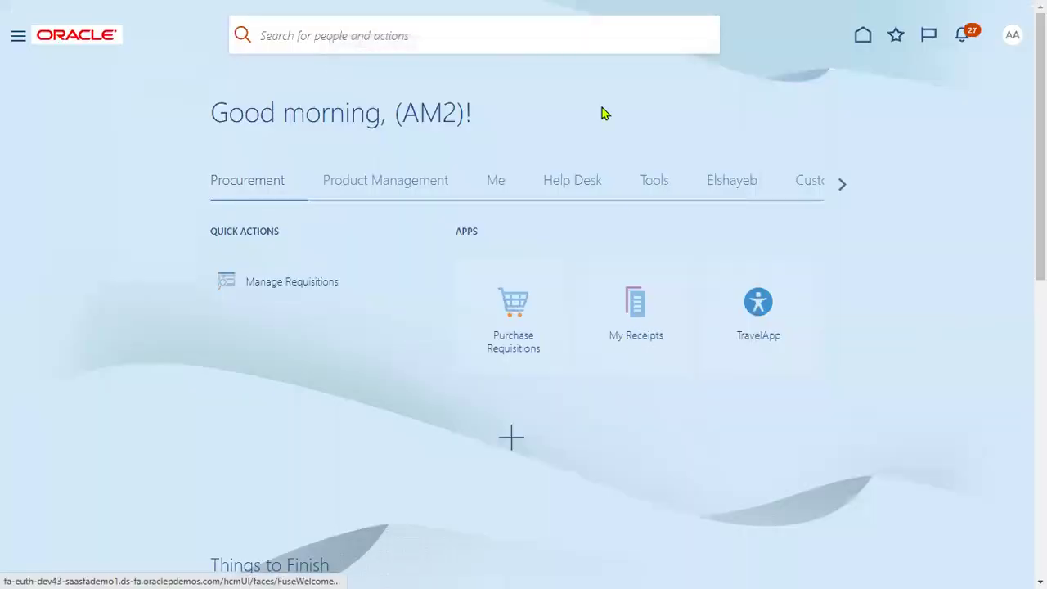
Check the release version in the application's About information, and close it.
click(1011, 38)
click(753, 318)
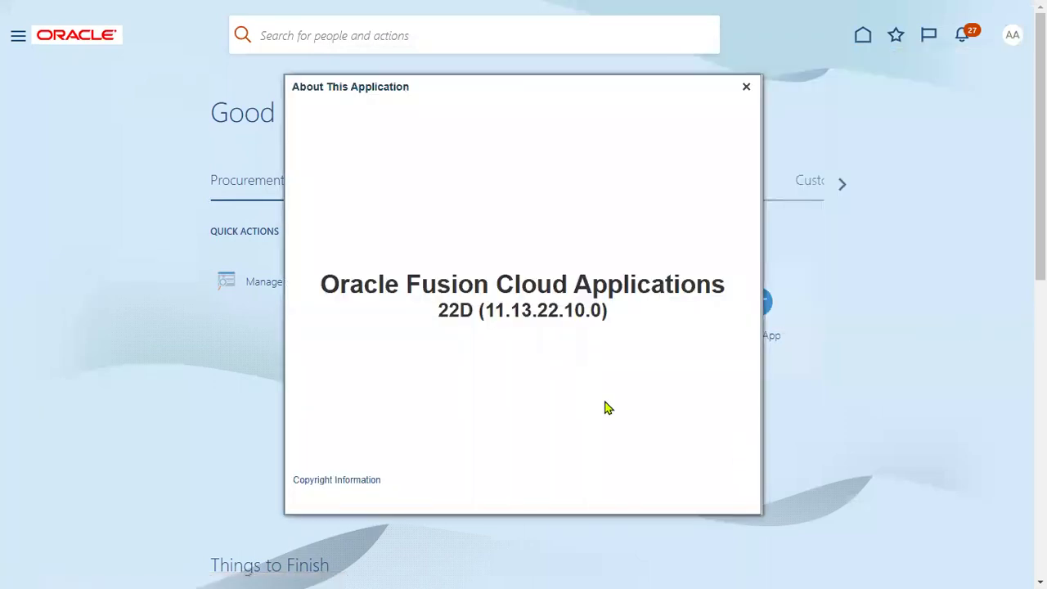
drag(440, 310, 481, 312)
click(466, 311)
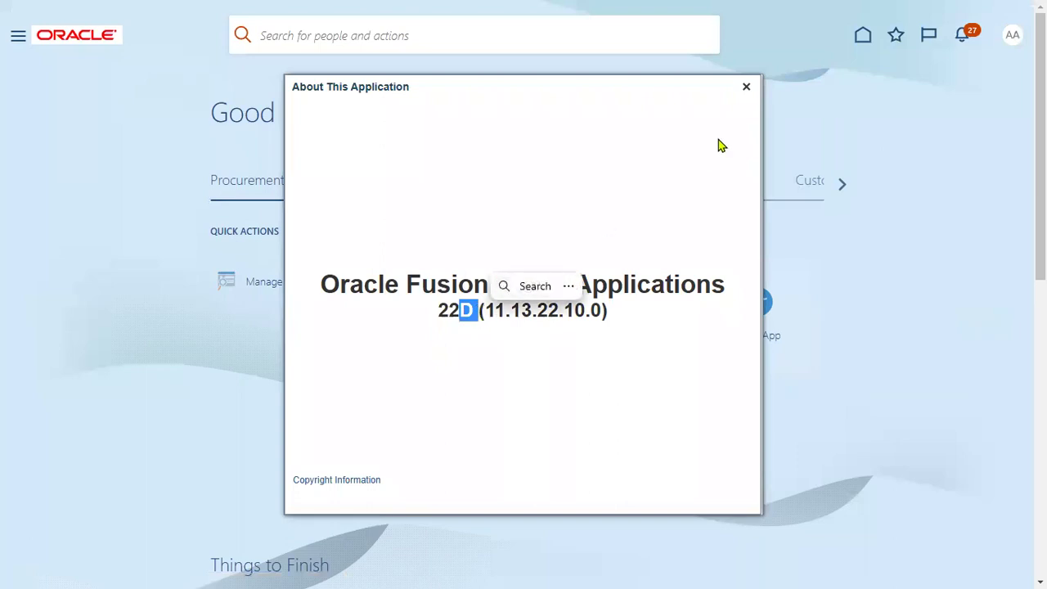
click(746, 87)
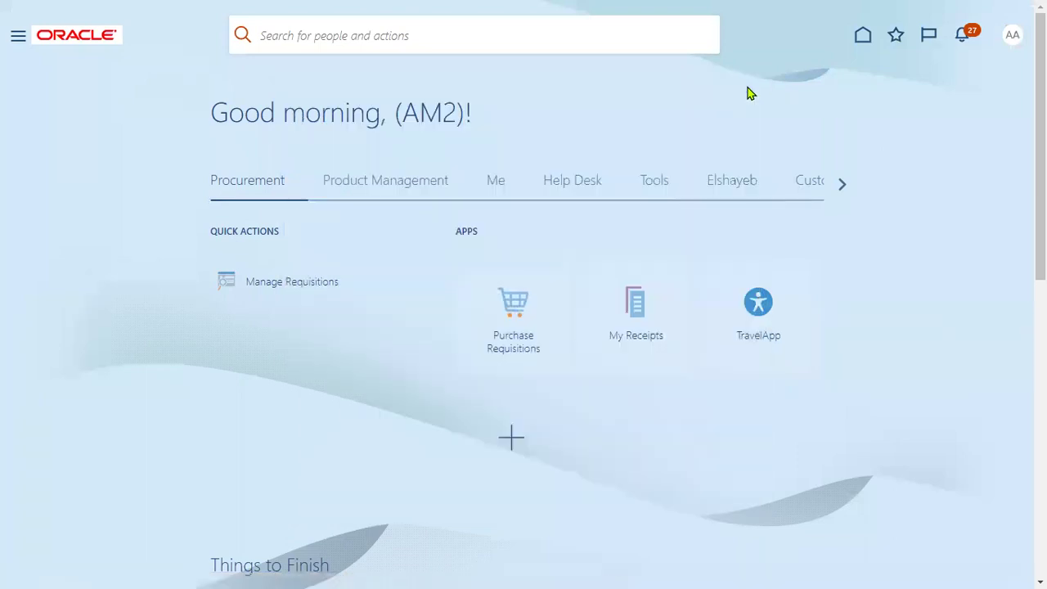
Open Add Absence from the Time and Absences area under Me.
click(17, 41)
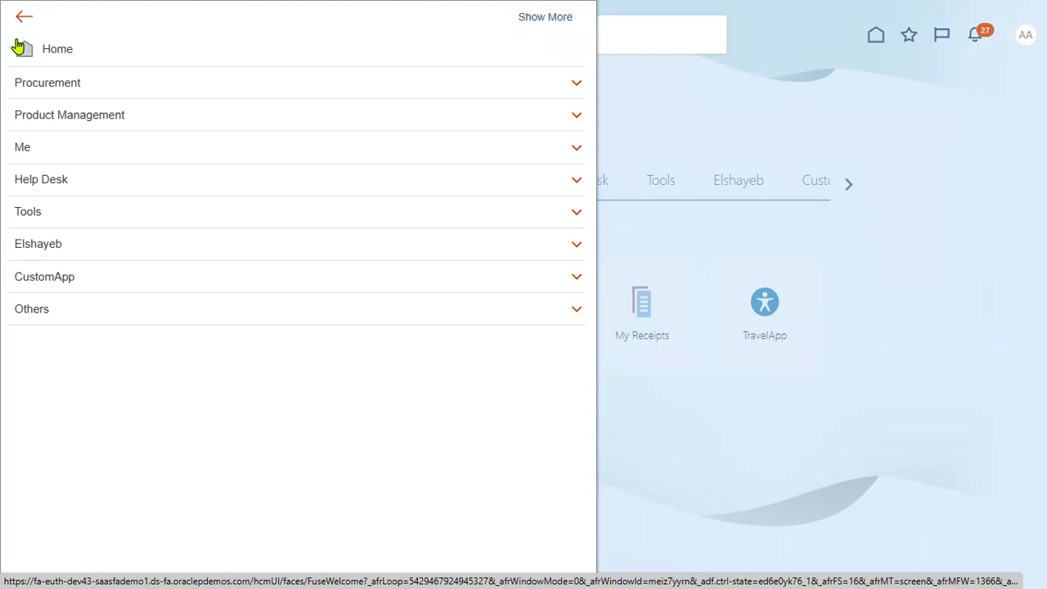
click(157, 147)
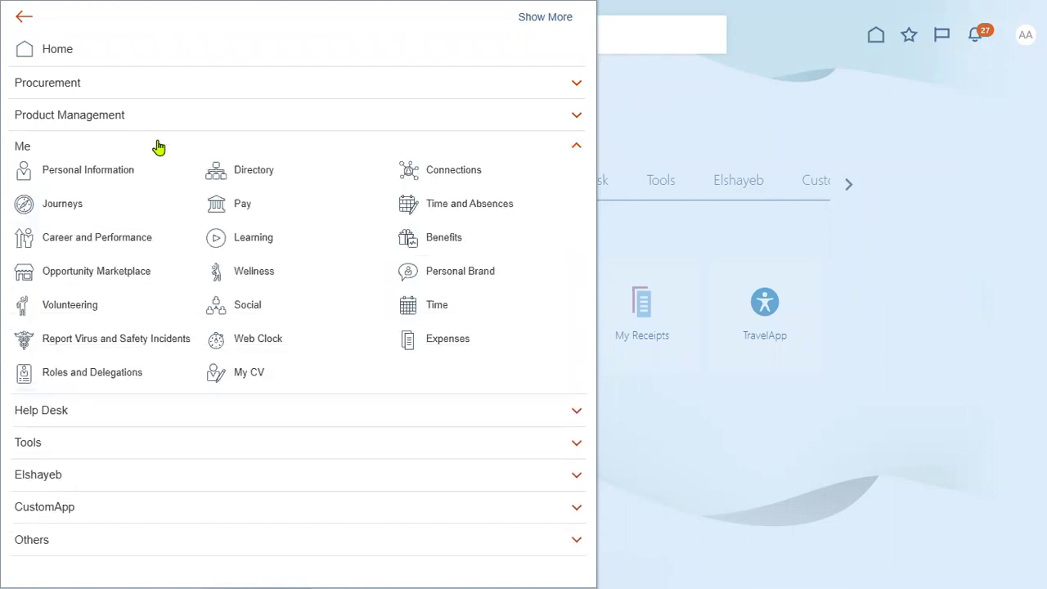
click(483, 206)
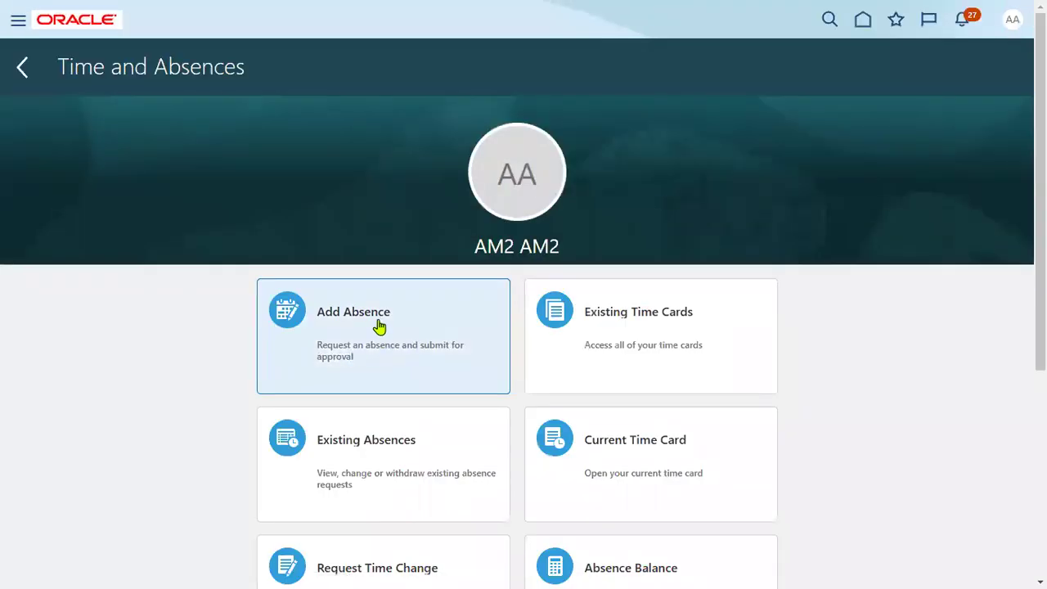
click(379, 325)
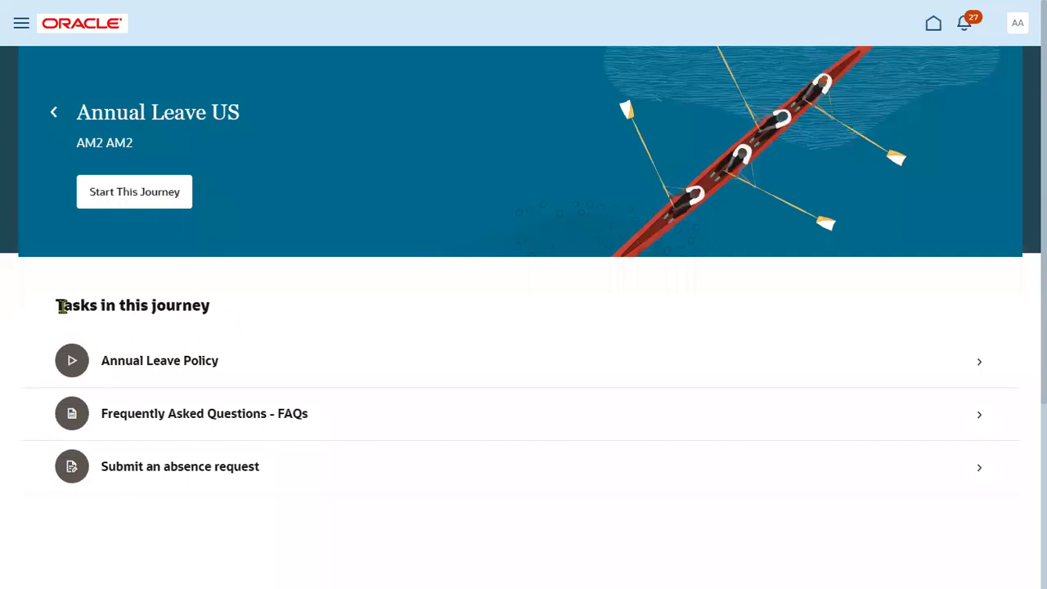
Preview the Annual Leave Policy, Frequently Asked Questions - FAQs and Submit an absence request tasks in the Annual Leave US journey.
drag(62, 305, 262, 316)
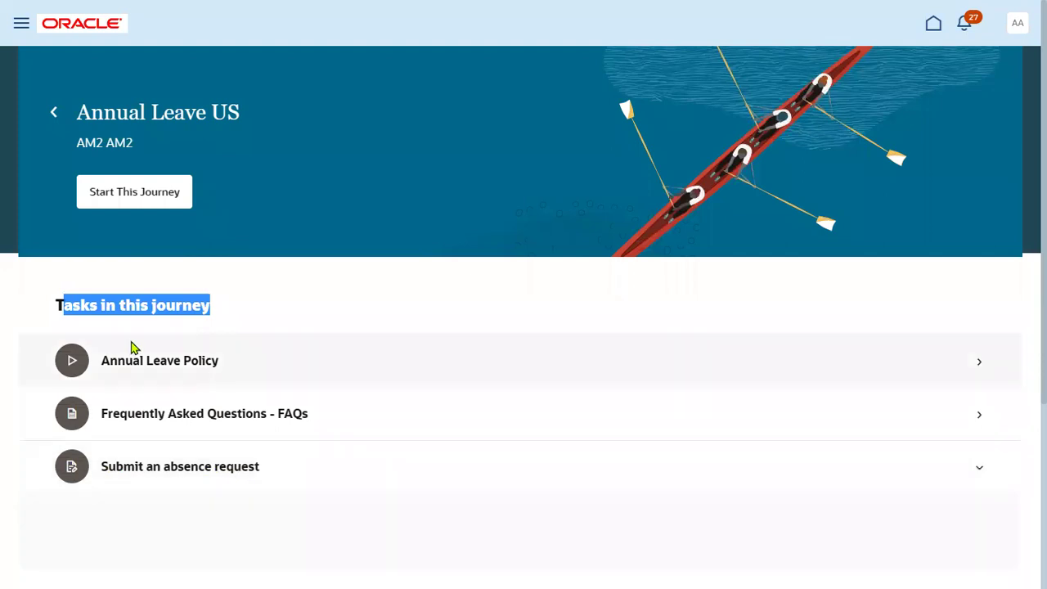
click(311, 283)
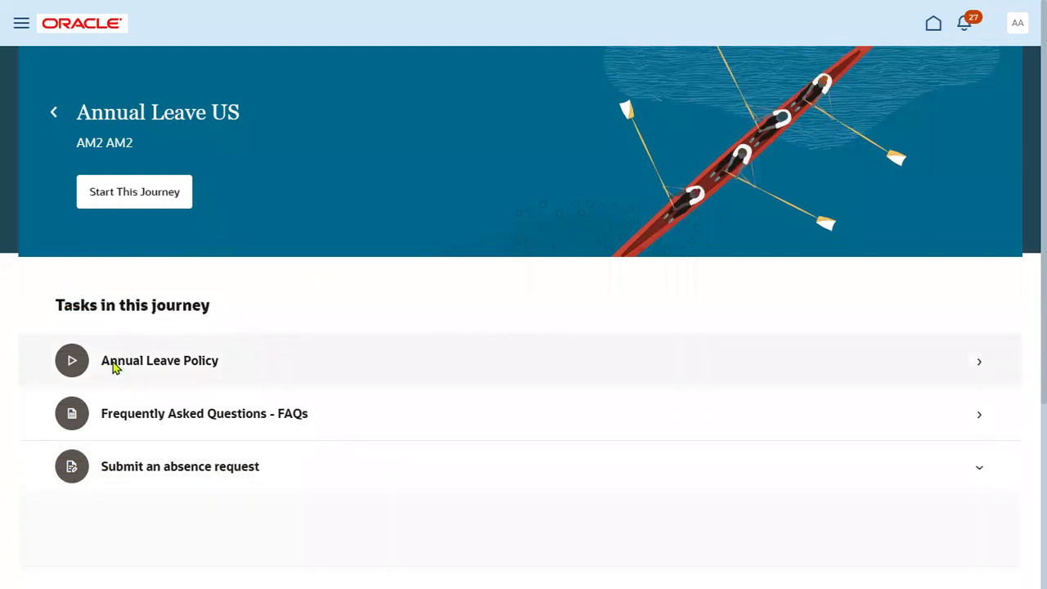
click(204, 369)
scroll(282, 307, down, 1)
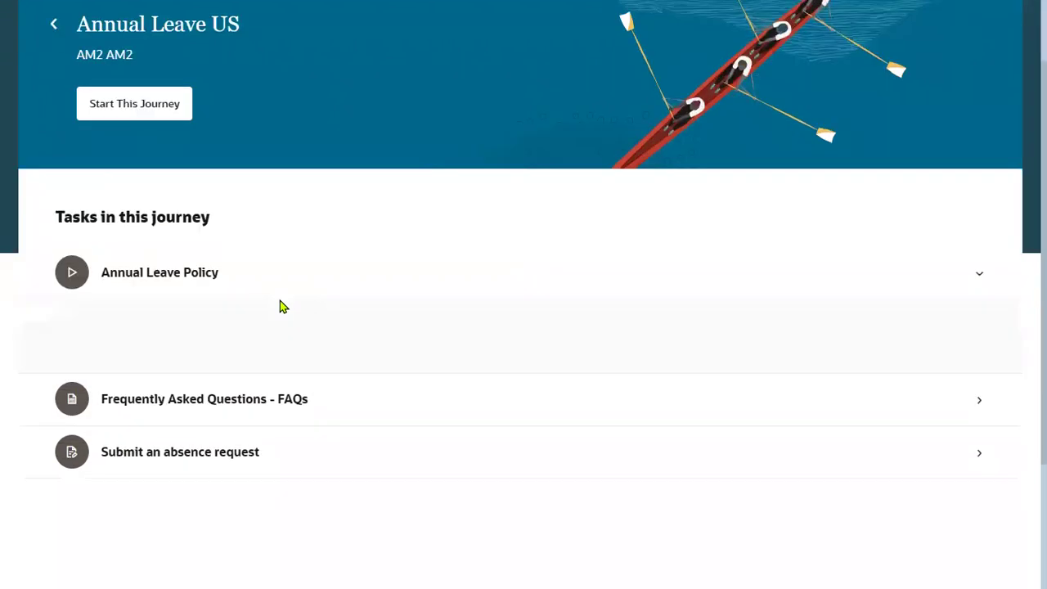
click(257, 388)
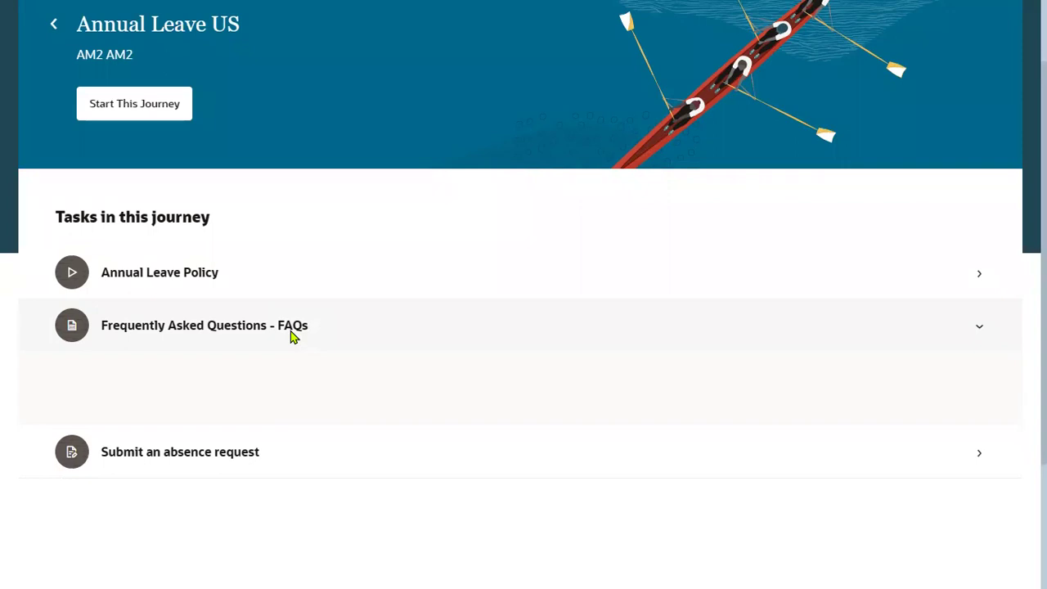
click(249, 455)
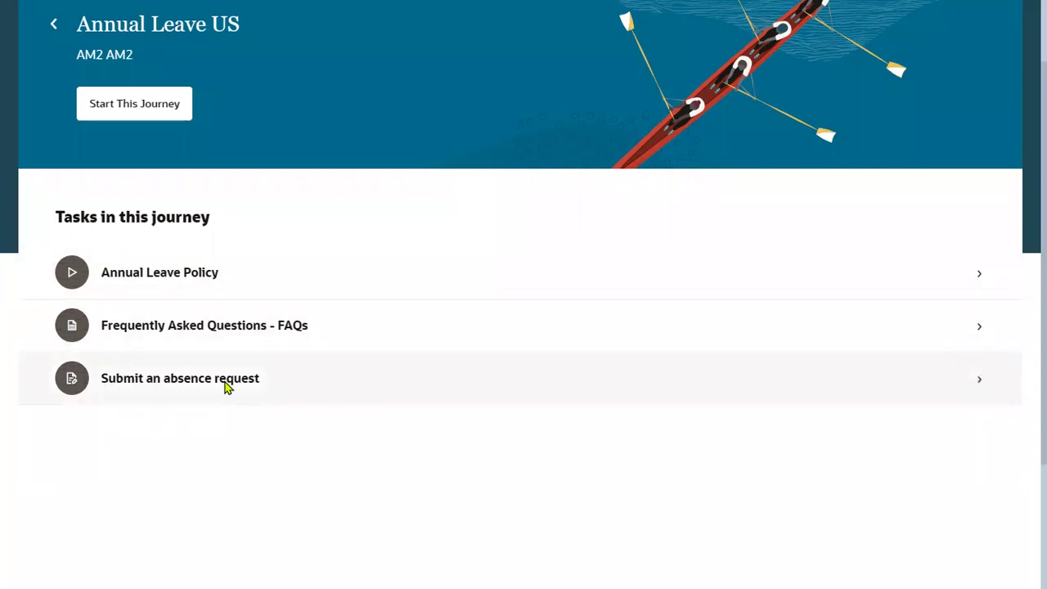
scroll(182, 142, up, 2)
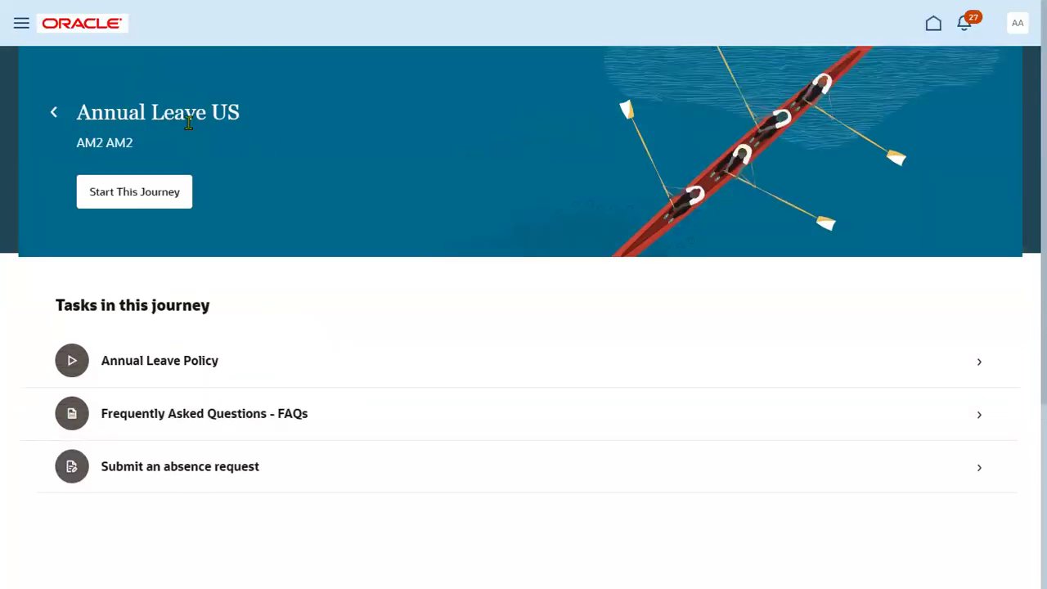
Start the Annual Leave US journey and play the Annual Leave Policy task's video with the sound muted.
click(104, 203)
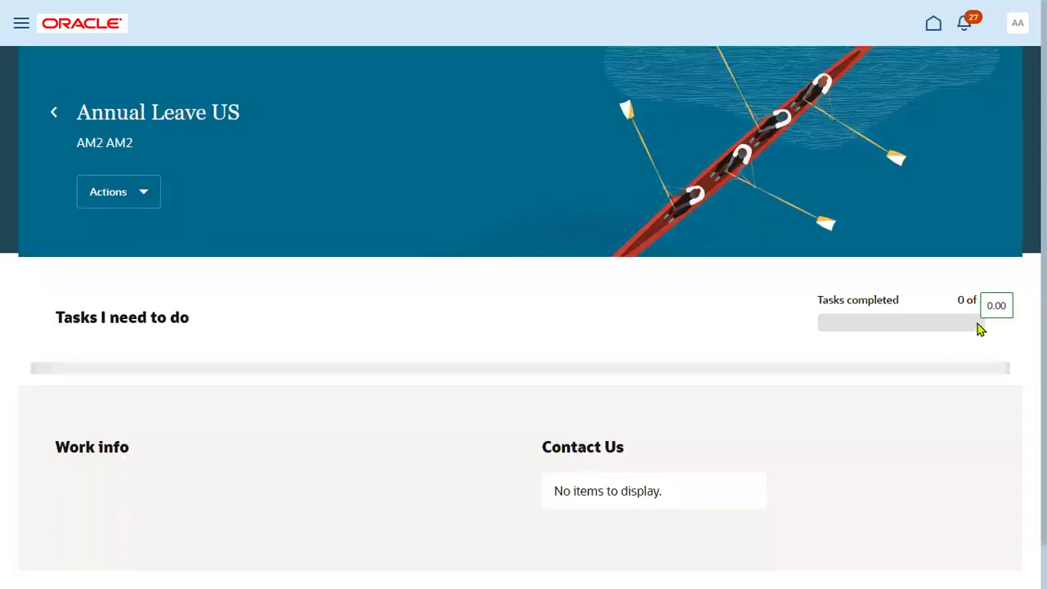
mouse_move(963, 306)
mouse_down()
mouse_move(993, 303)
mouse_move(972, 303)
mouse_up()
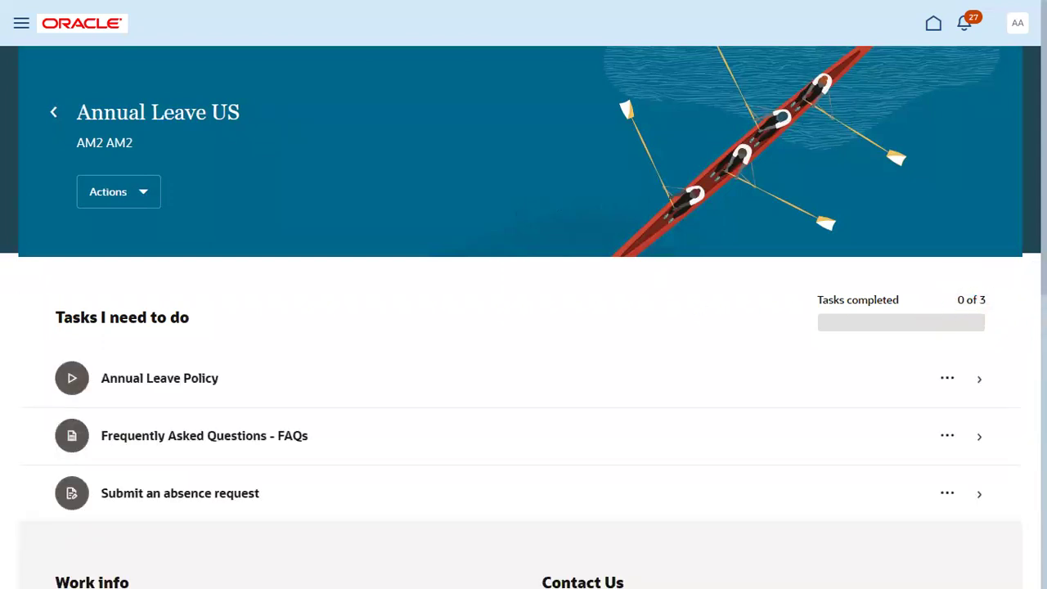
click(78, 381)
scroll(367, 300, down, 3)
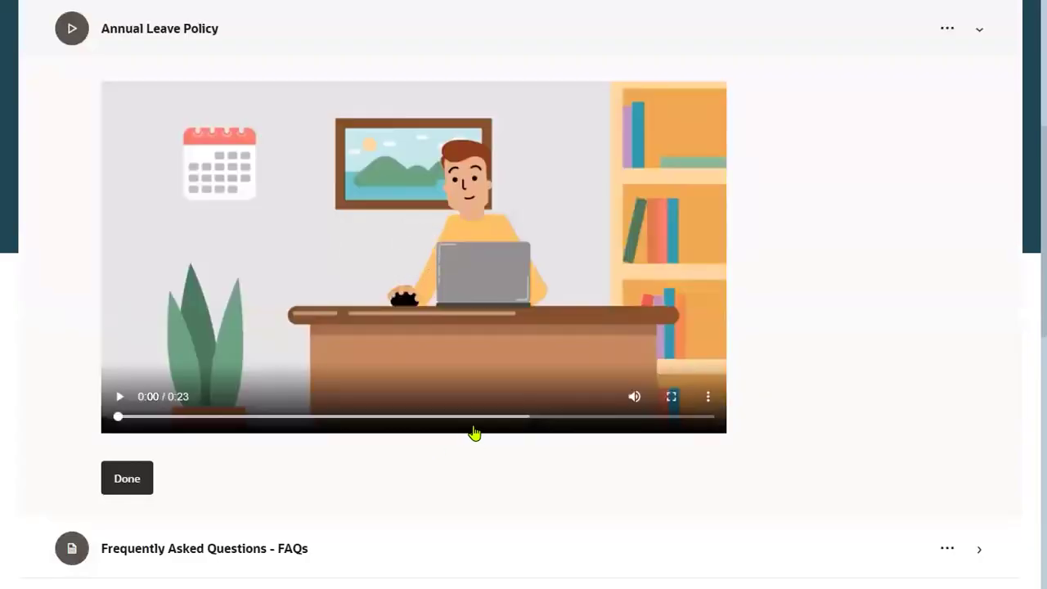
click(118, 397)
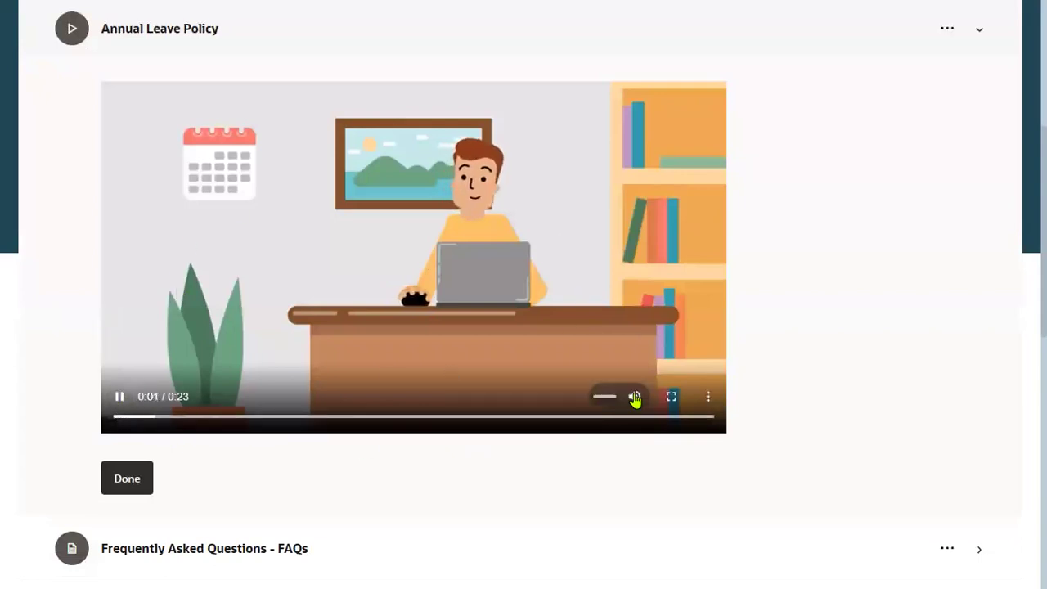
click(634, 396)
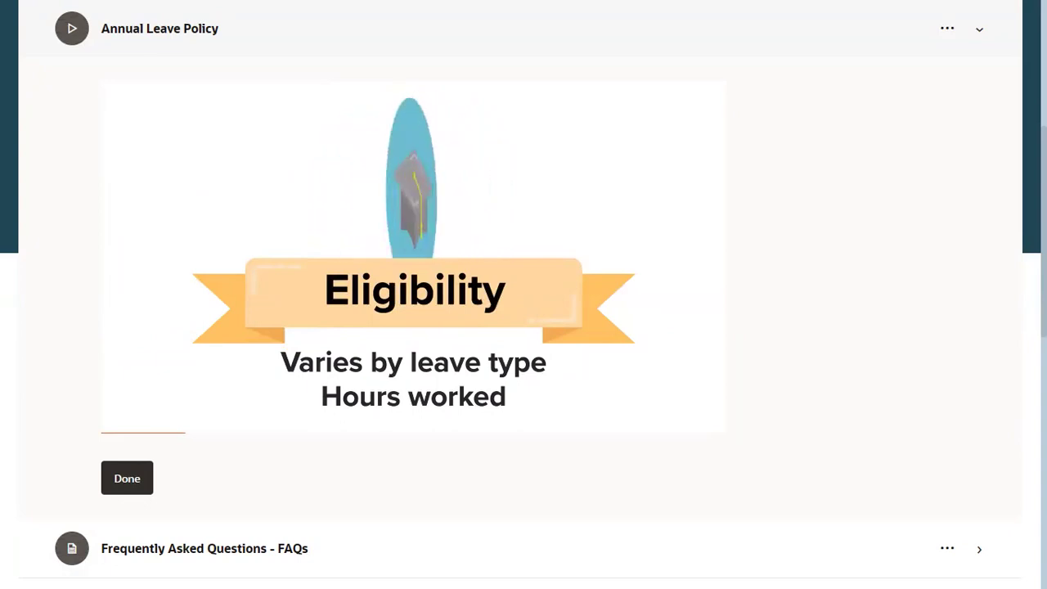
Mark the Annual Leave Policy task as done once its video ends, and check the journey's task progress.
mouse_move(302, 409)
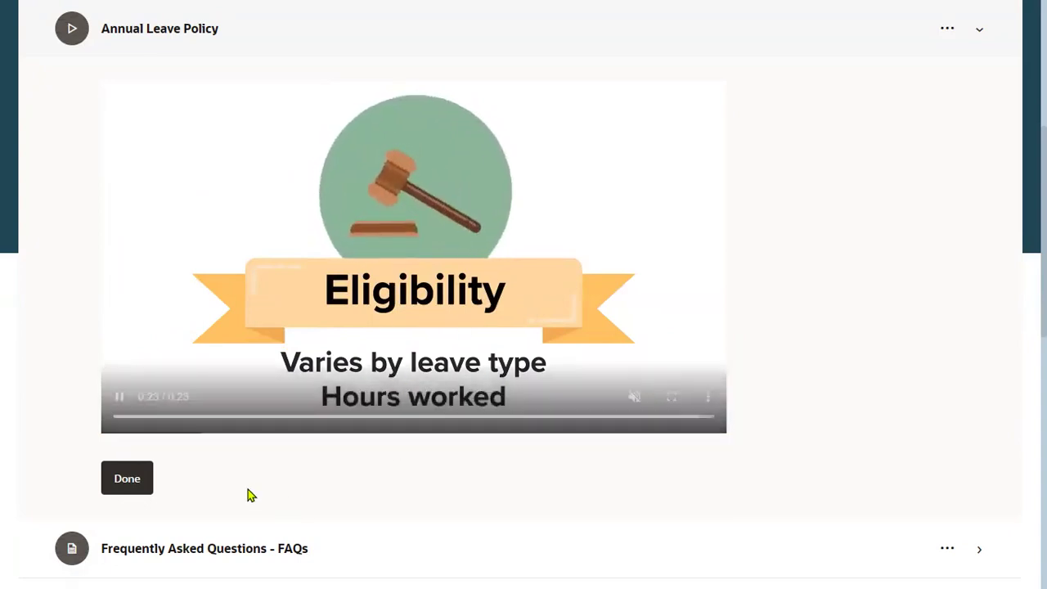
click(129, 483)
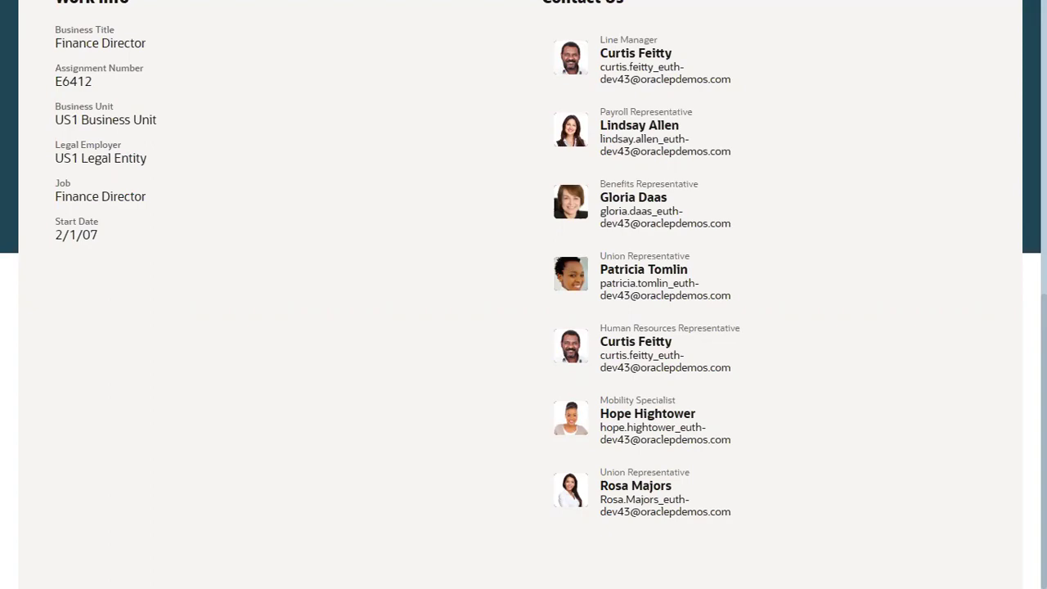
scroll(982, 319, up, 4)
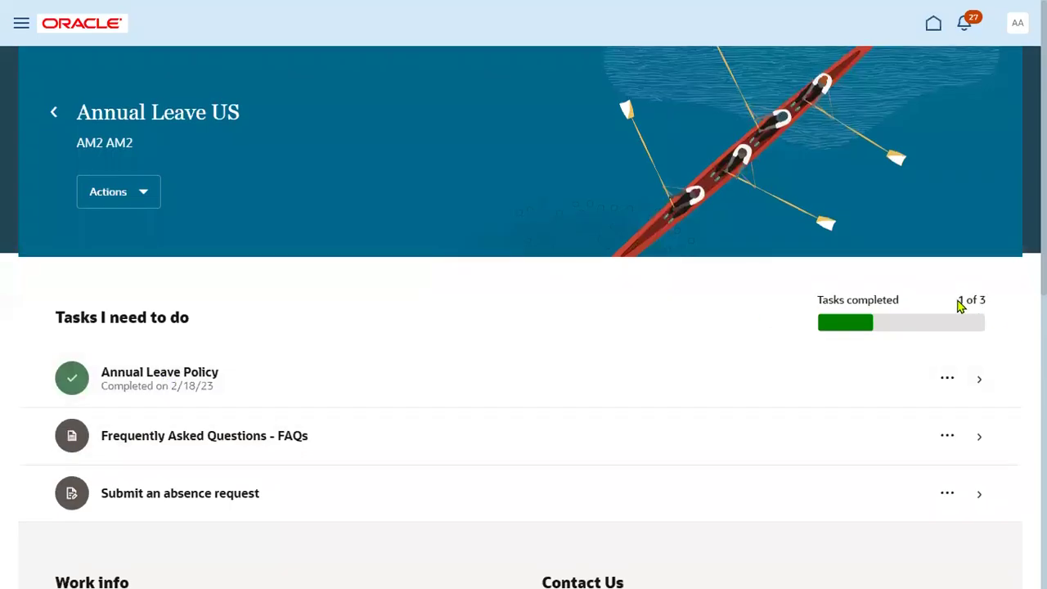
drag(958, 302, 986, 304)
Mark the Frequently Asked Questions - FAQs task as Not Applicable and check the journey's task progress.
scroll(264, 392, down, 1)
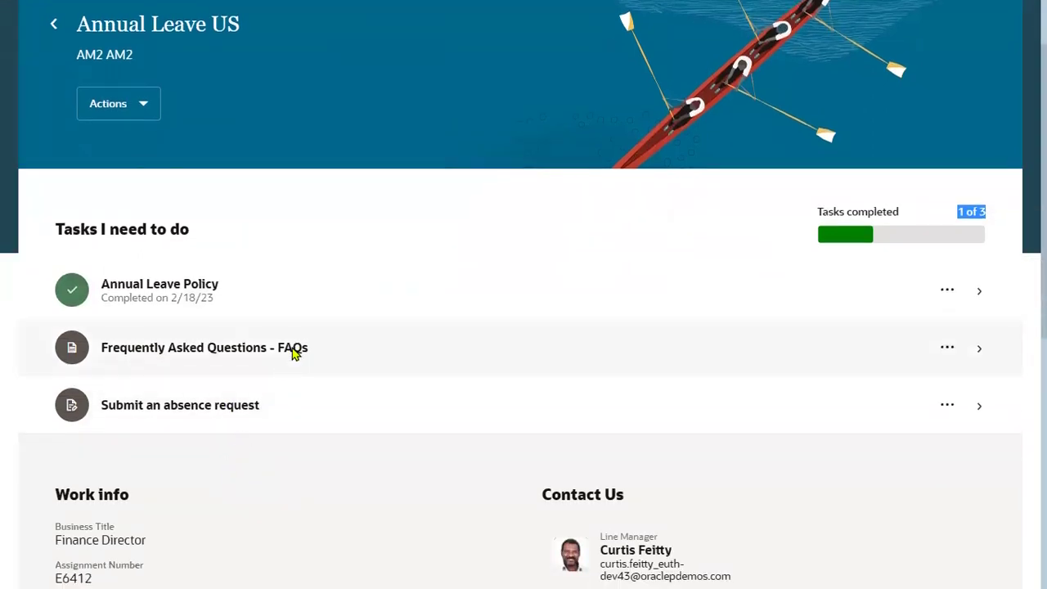
click(294, 350)
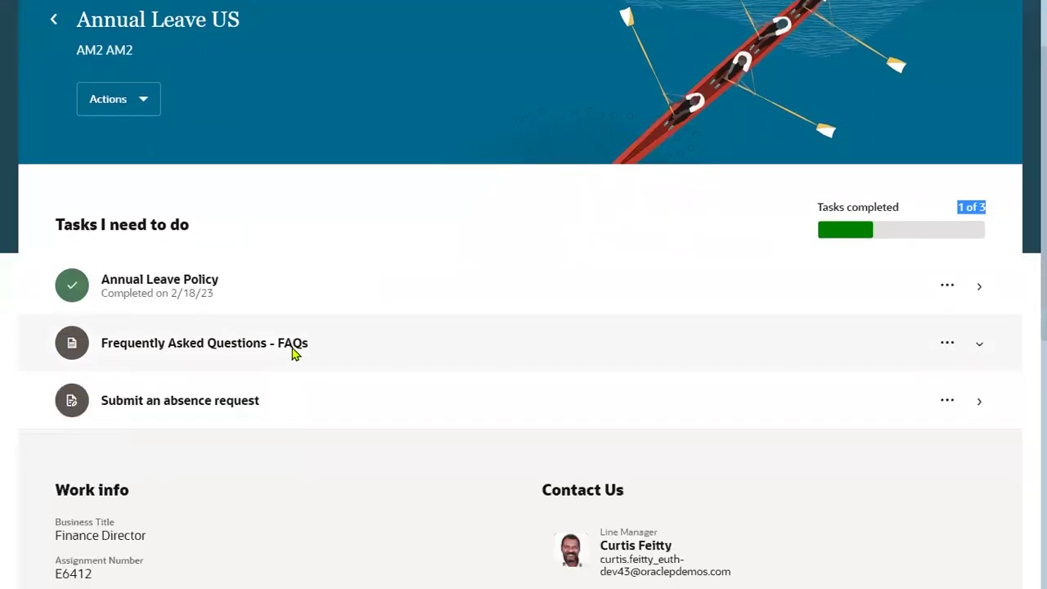
scroll(258, 256, up, 1)
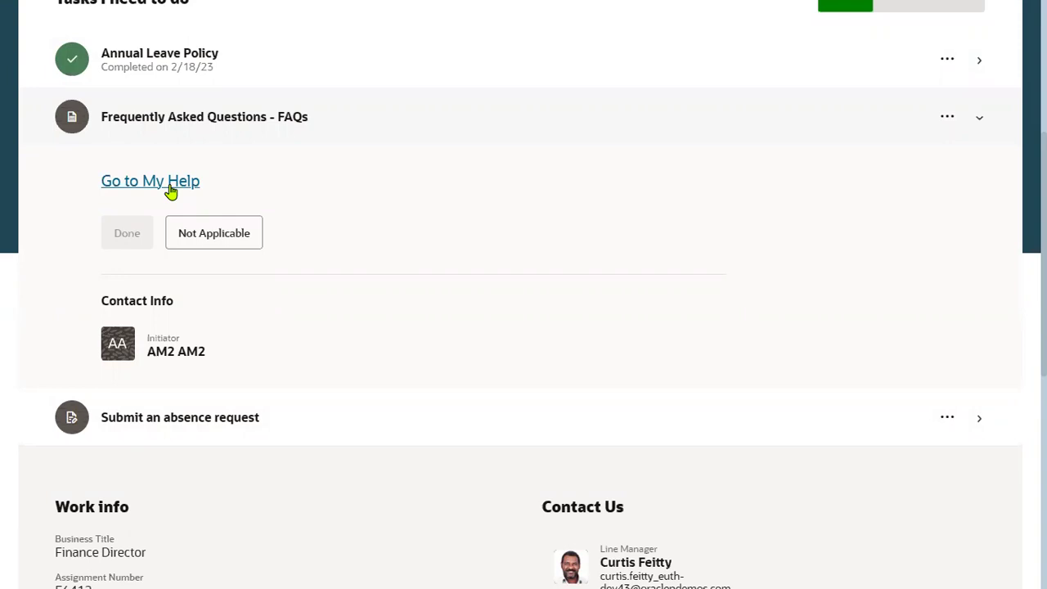
click(211, 236)
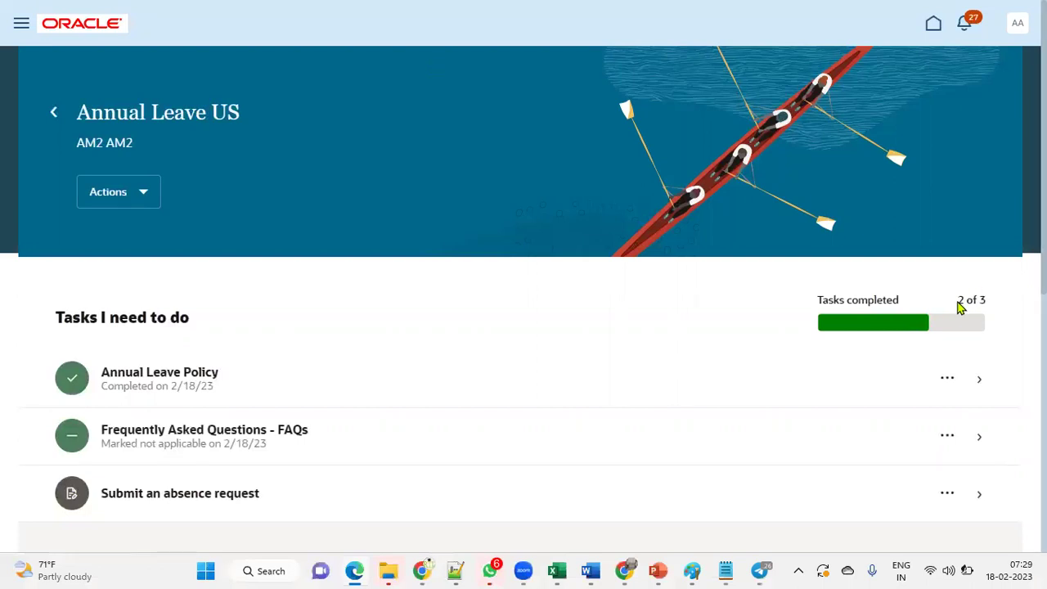
drag(961, 306, 990, 309)
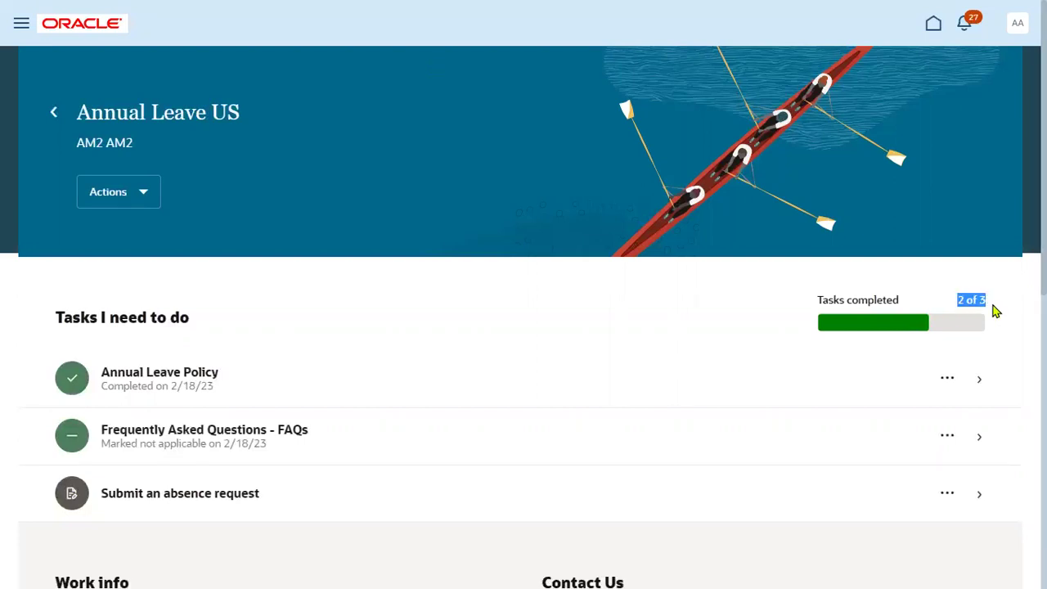
Open the Create Absence form from the Submit an absence request task.
click(262, 495)
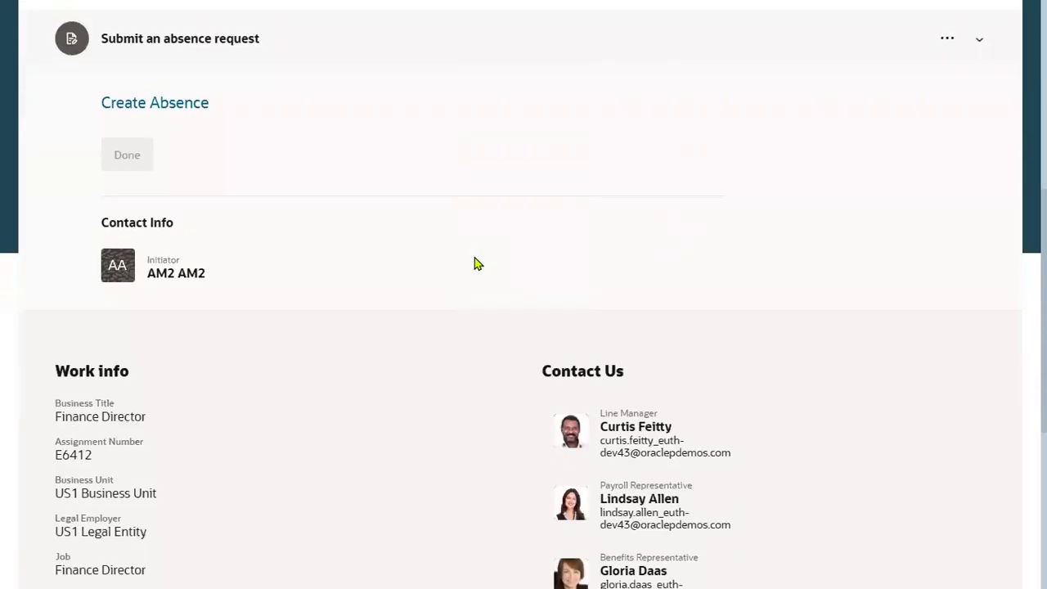
scroll(419, 271, up, 1)
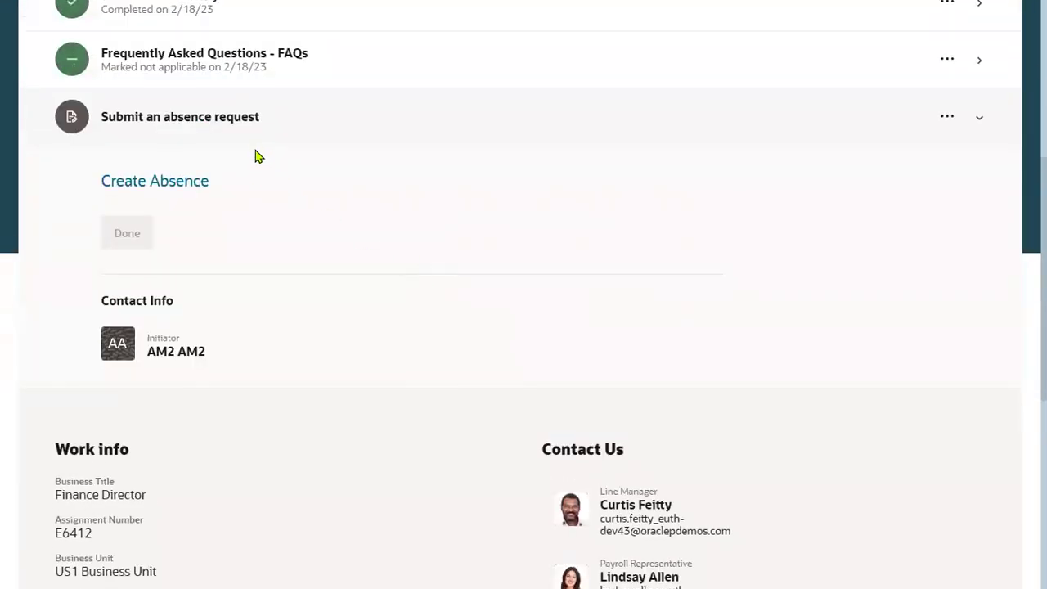
click(198, 189)
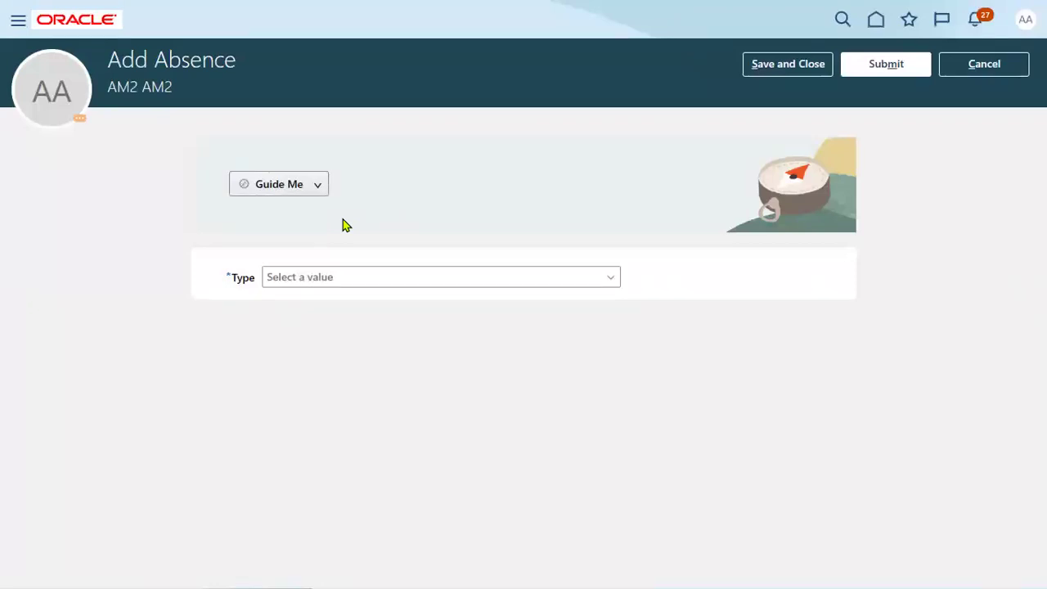
Set the absence type to MRF Type.
click(360, 278)
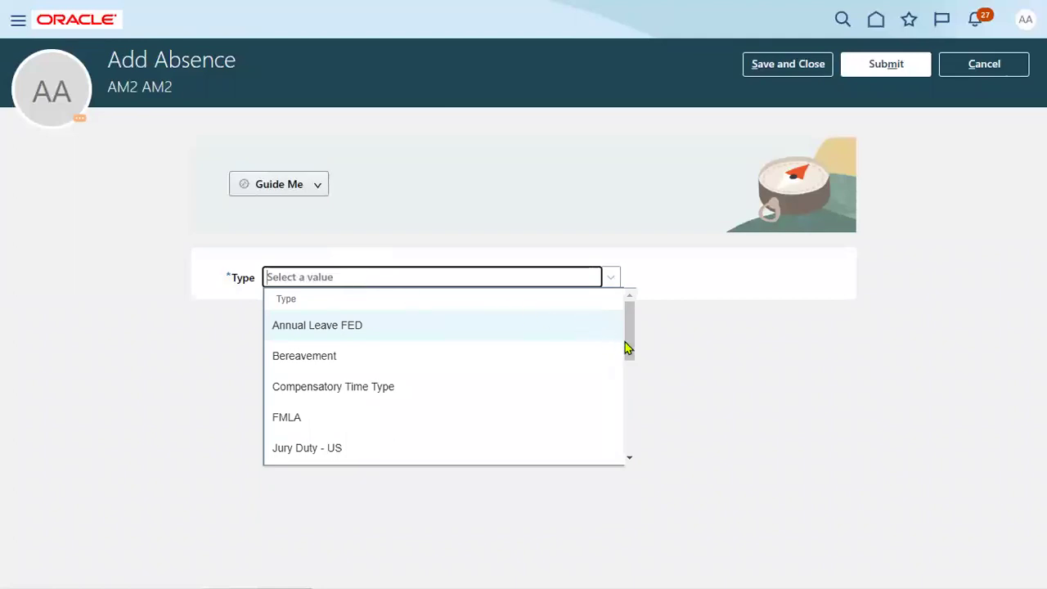
drag(631, 352, 630, 385)
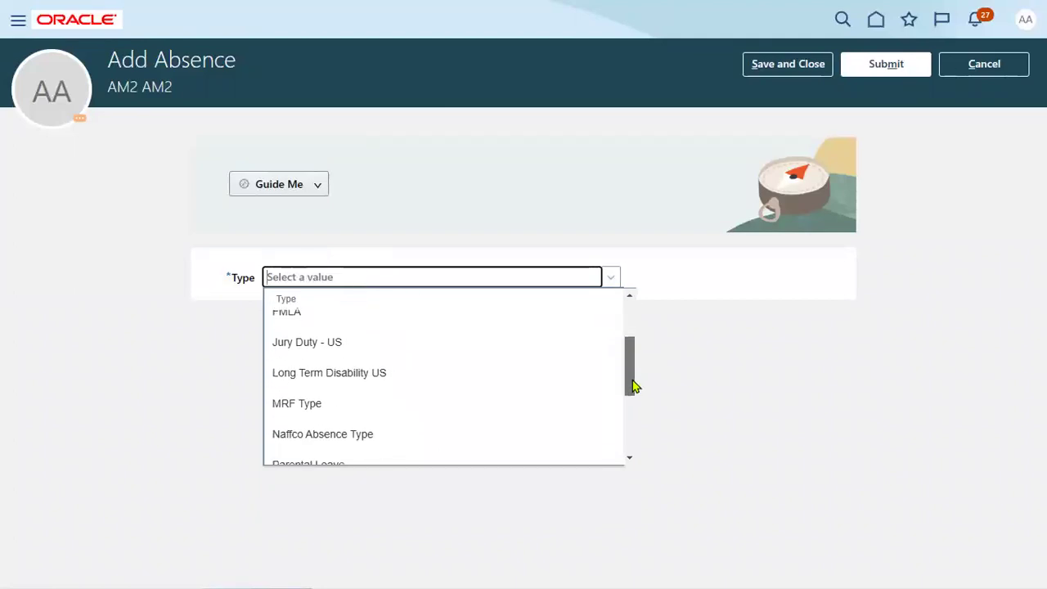
click(409, 401)
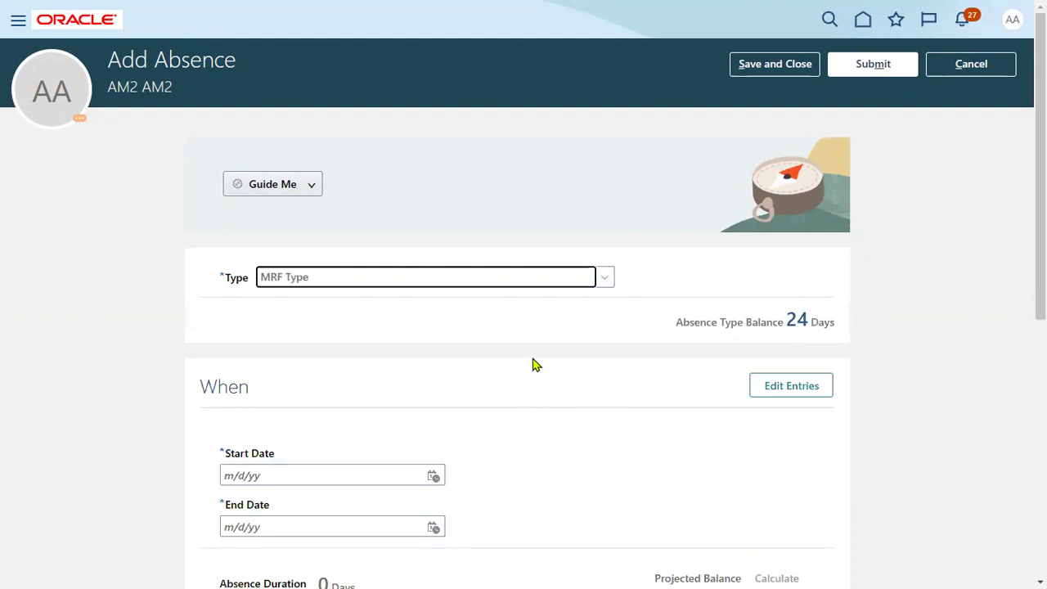
Check the absence type balance and set the absence start date to 2/24/23.
scroll(533, 363, down, 1)
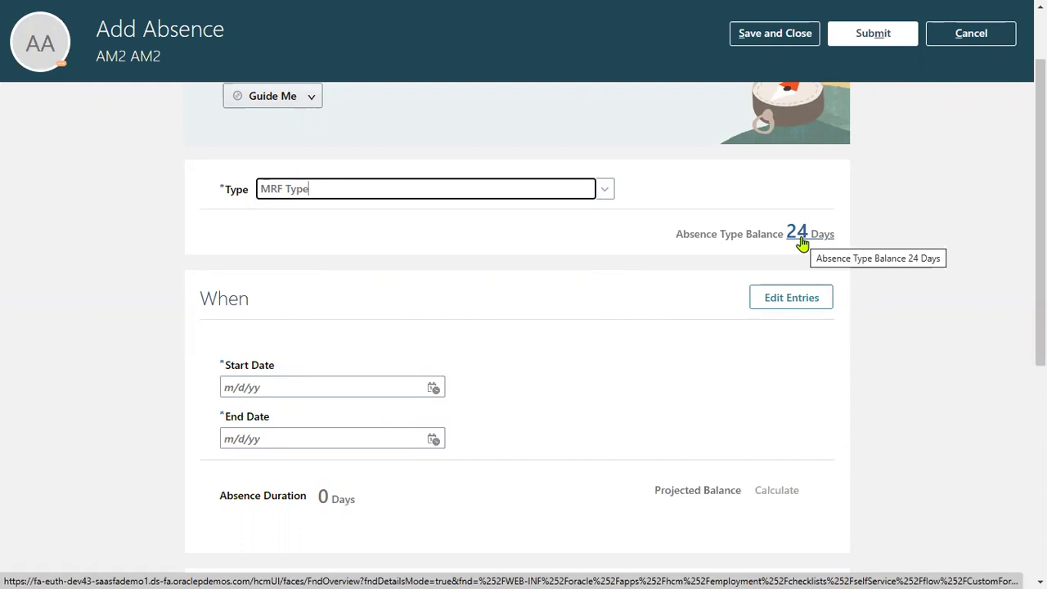
scroll(453, 404, down, 1)
click(433, 302)
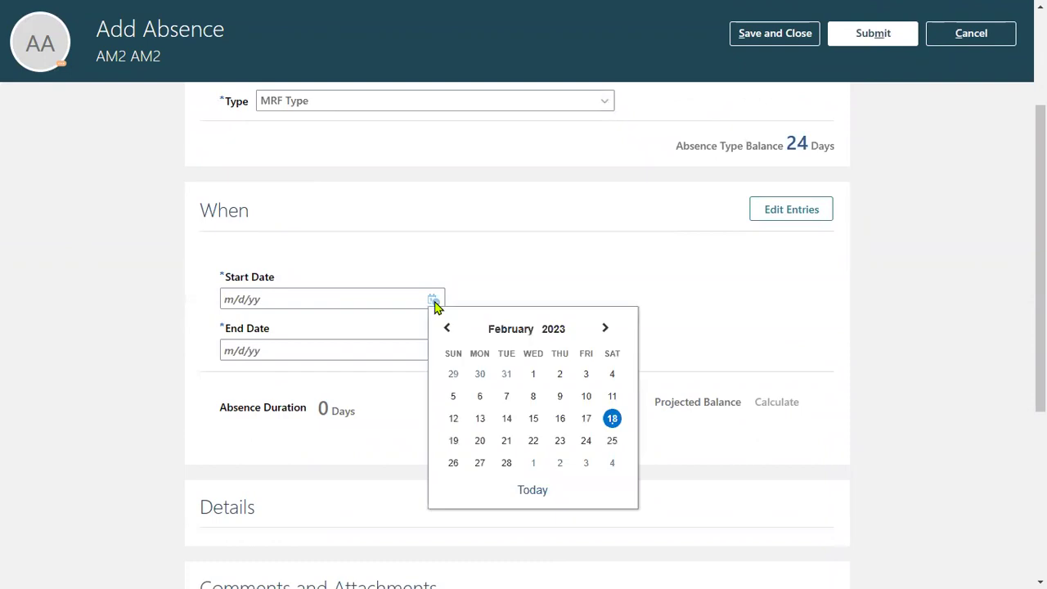
click(586, 441)
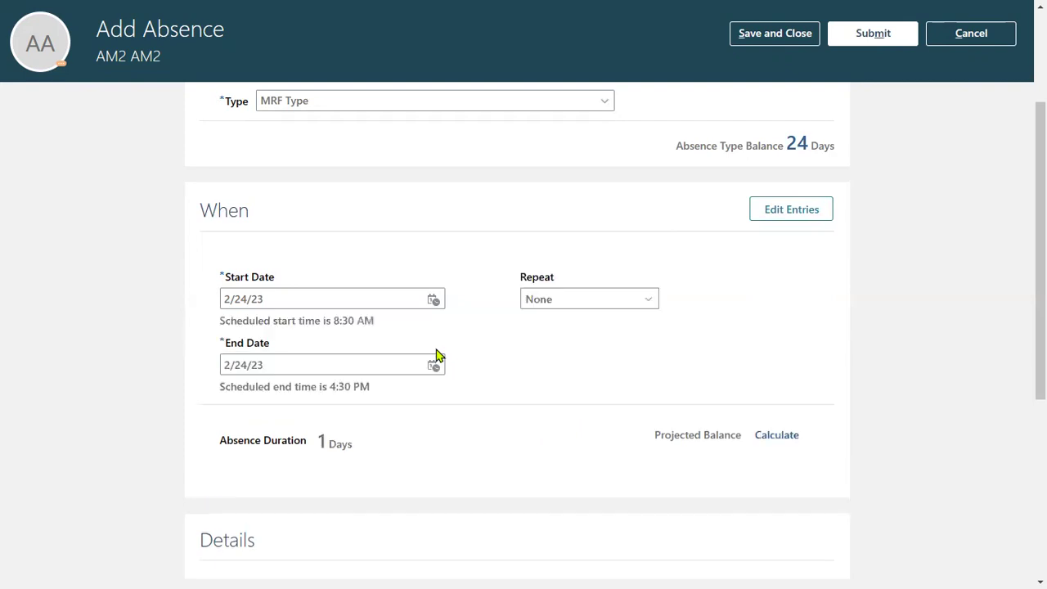
Set the absence end date to 2/27/23 and check the absence duration.
click(434, 367)
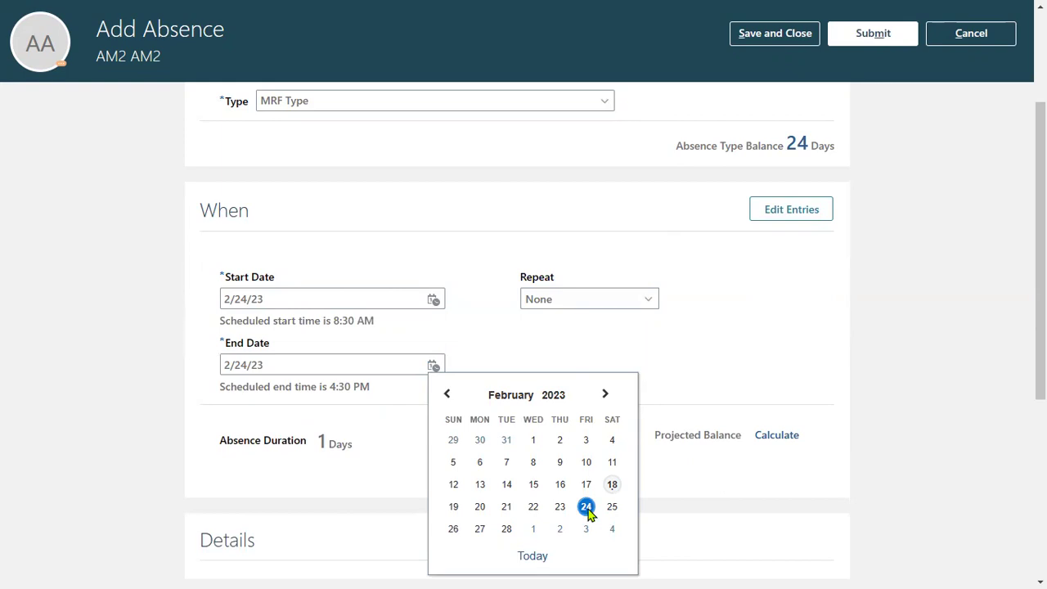
click(479, 530)
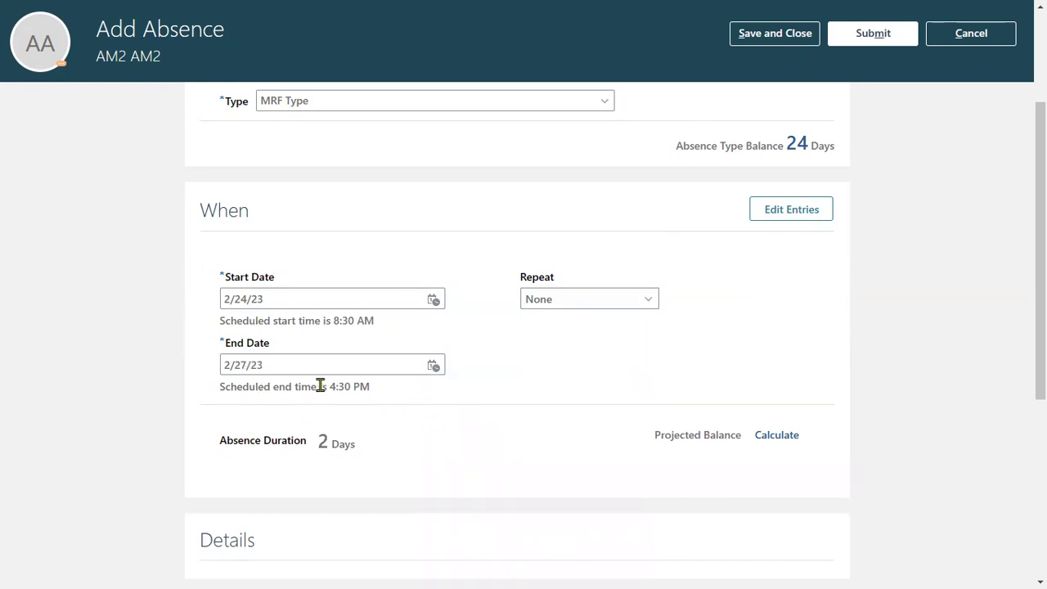
double_click(324, 442)
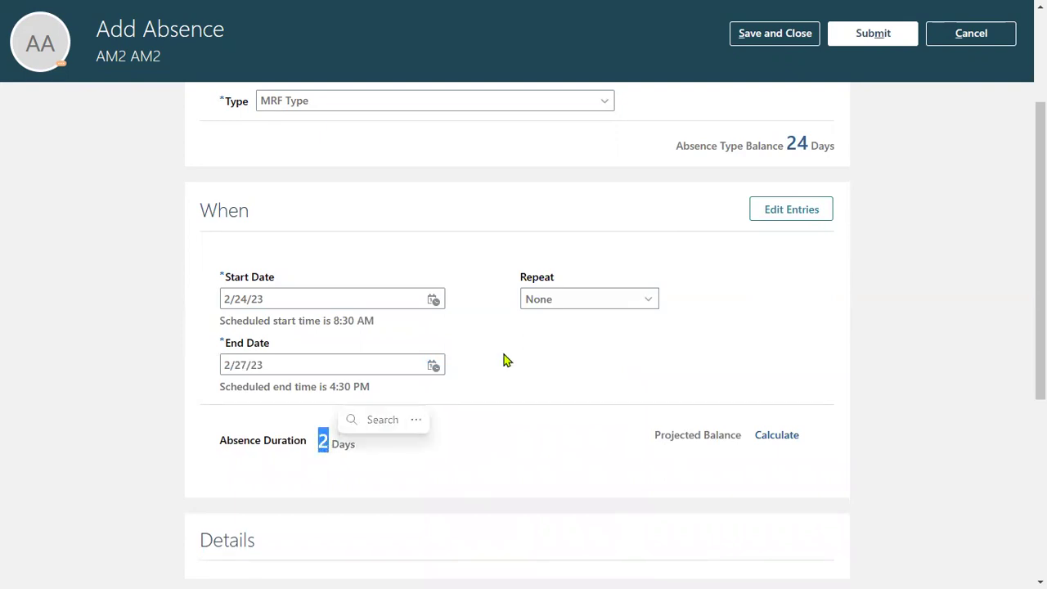
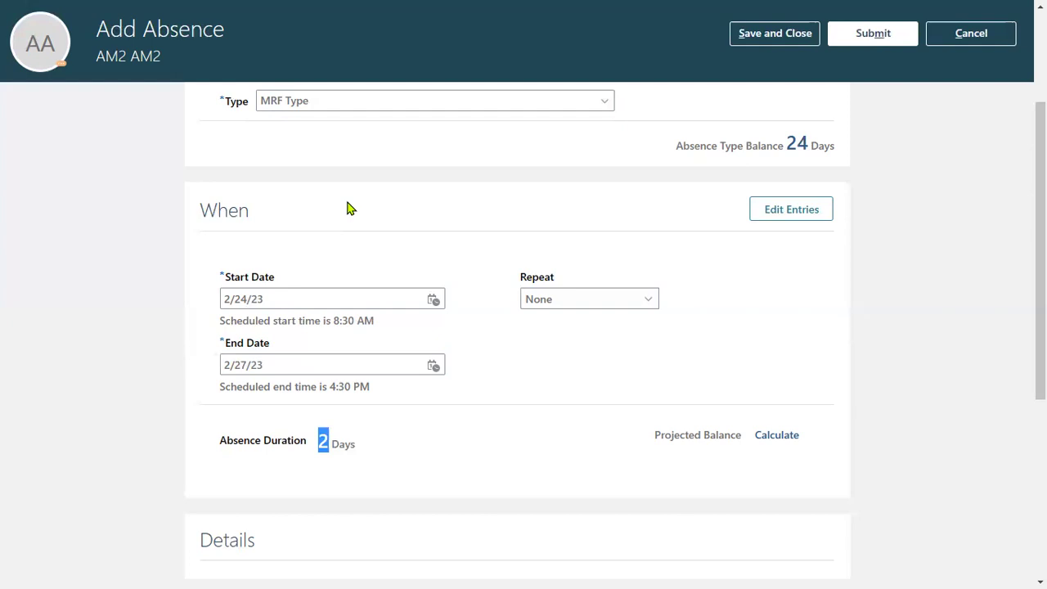
Review the Comments and Attachments section, leave it empty, and submit the absence request.
click(558, 458)
scroll(543, 449, down, 3)
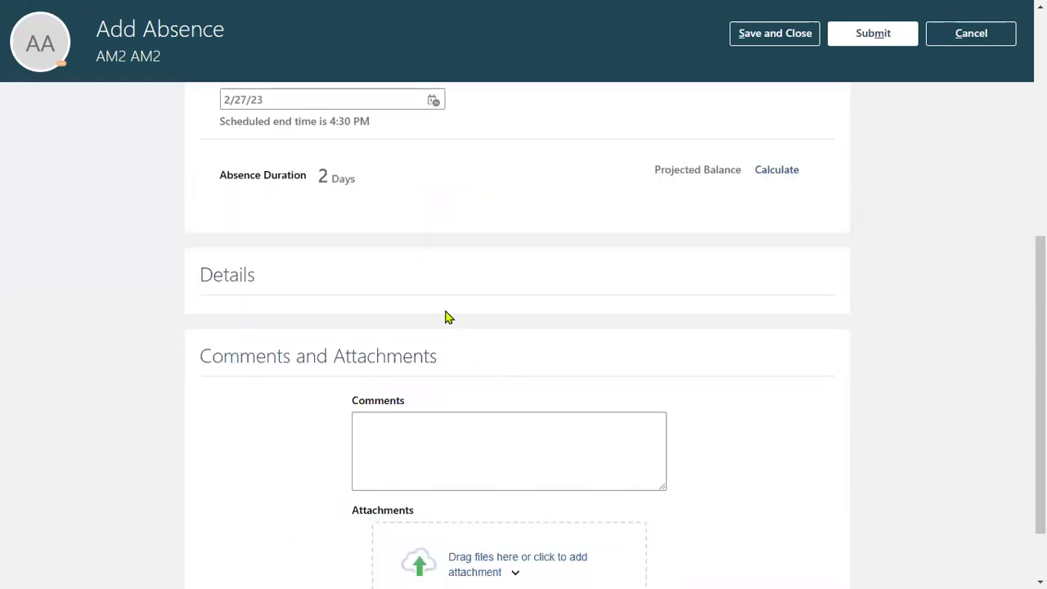
scroll(365, 402, down, 1)
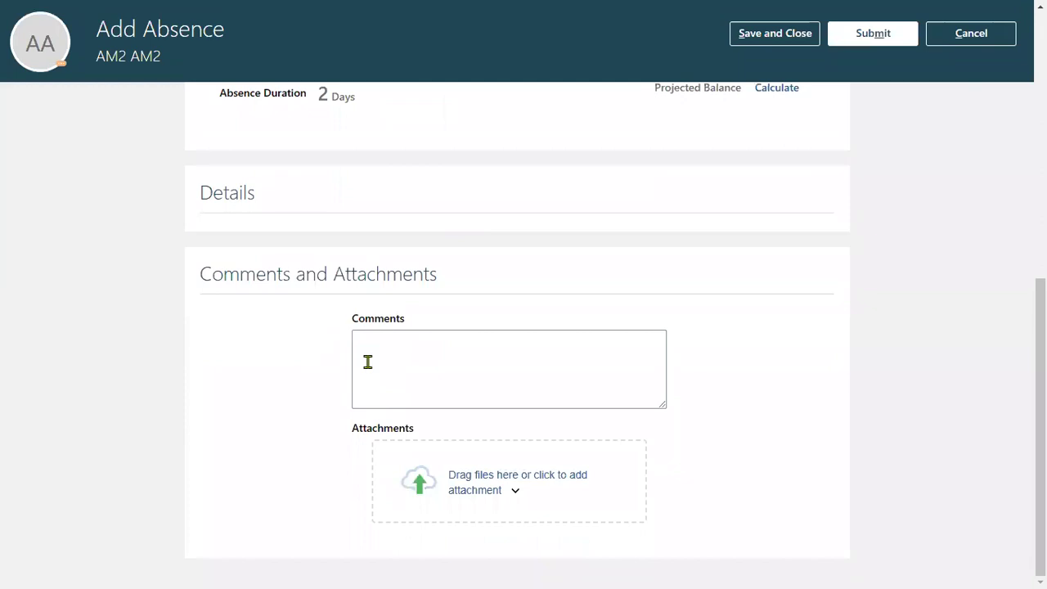
drag(352, 323, 393, 325)
drag(355, 427, 416, 435)
click(360, 495)
scroll(349, 280, up, 4)
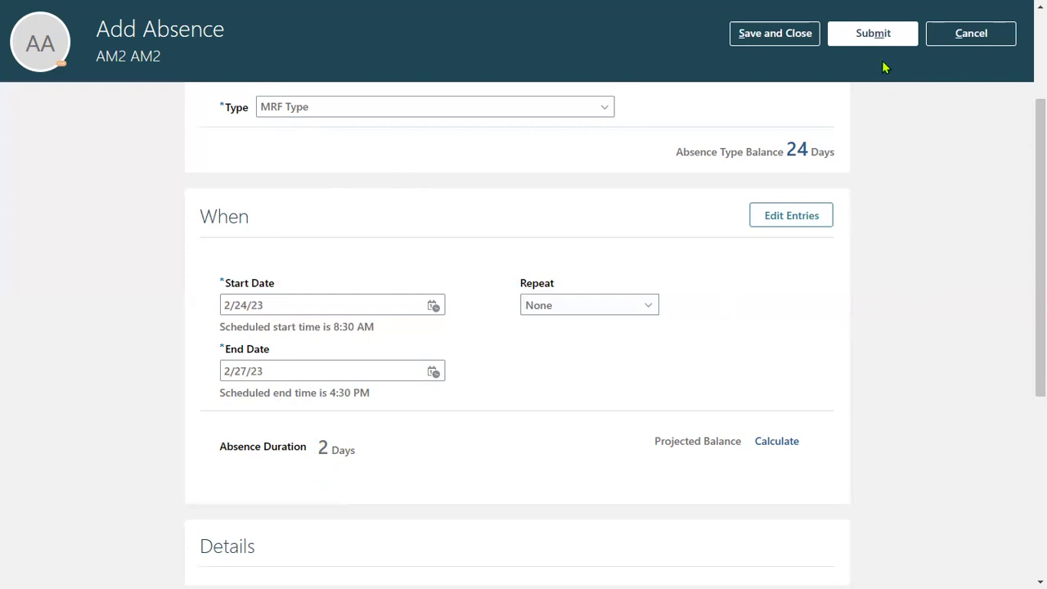
click(868, 37)
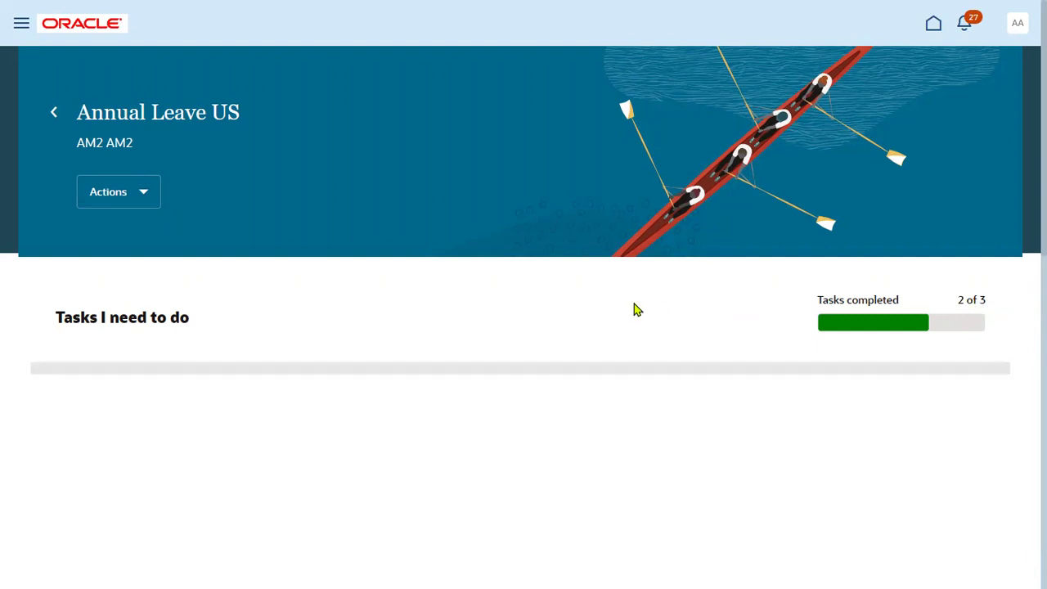
Check the journey's task progress and expand the Submit an absence request task to view its details.
scroll(634, 308, down, 3)
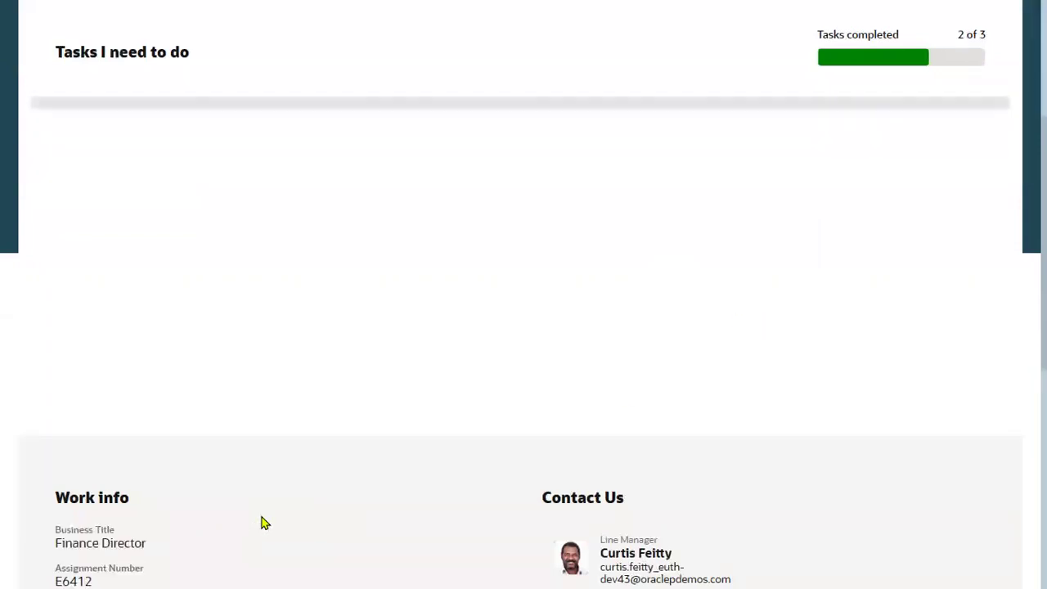
scroll(982, 359, up, 3)
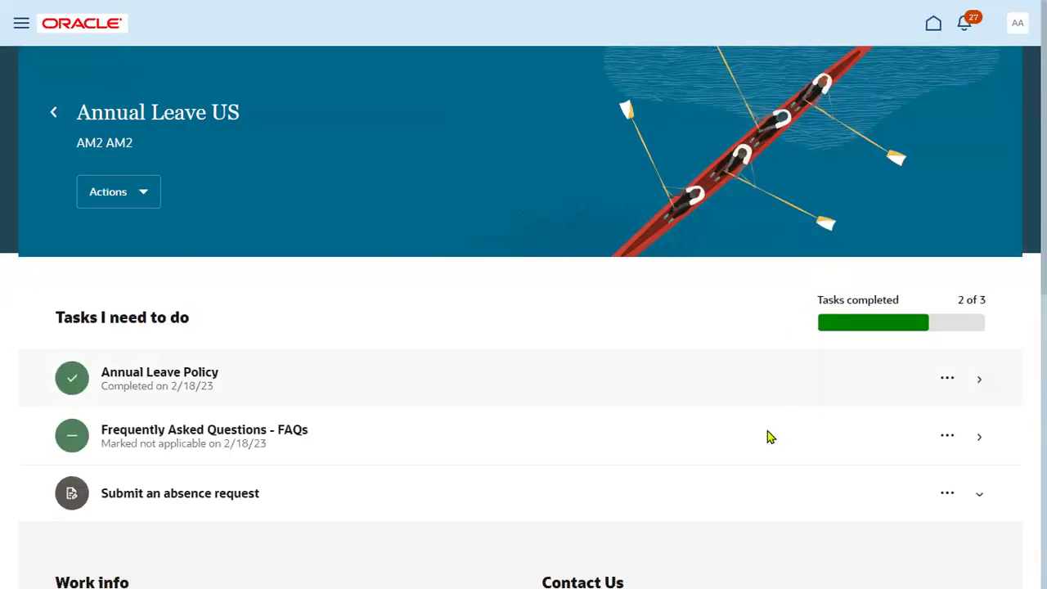
click(980, 499)
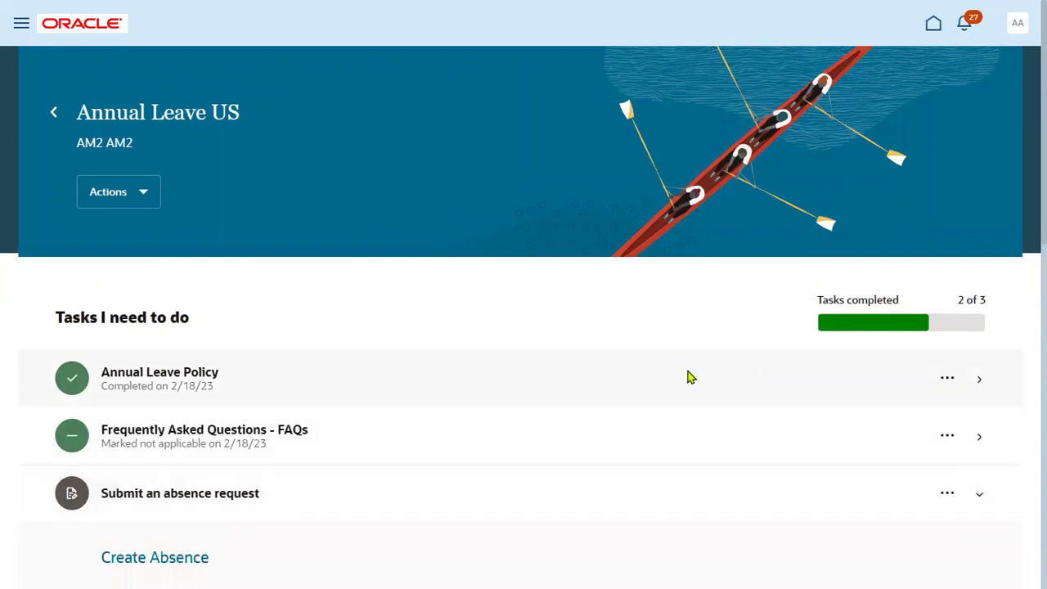
scroll(687, 377, down, 2)
scroll(687, 377, up, 2)
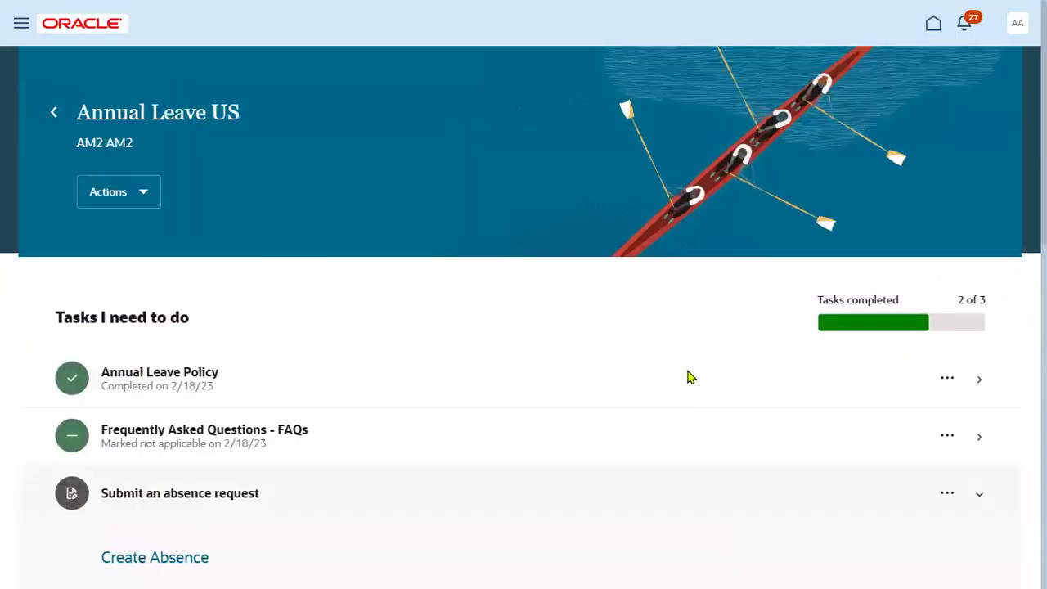
scroll(687, 376, down, 3)
scroll(687, 376, up, 3)
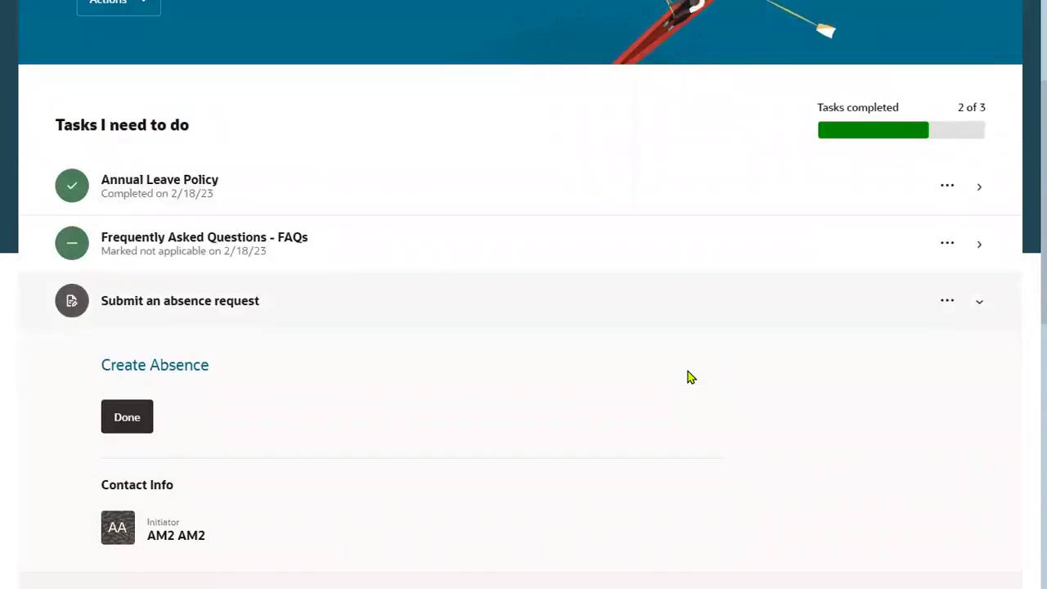
Go to Time and Absences in the Me group and open the Existing Absences page.
click(22, 23)
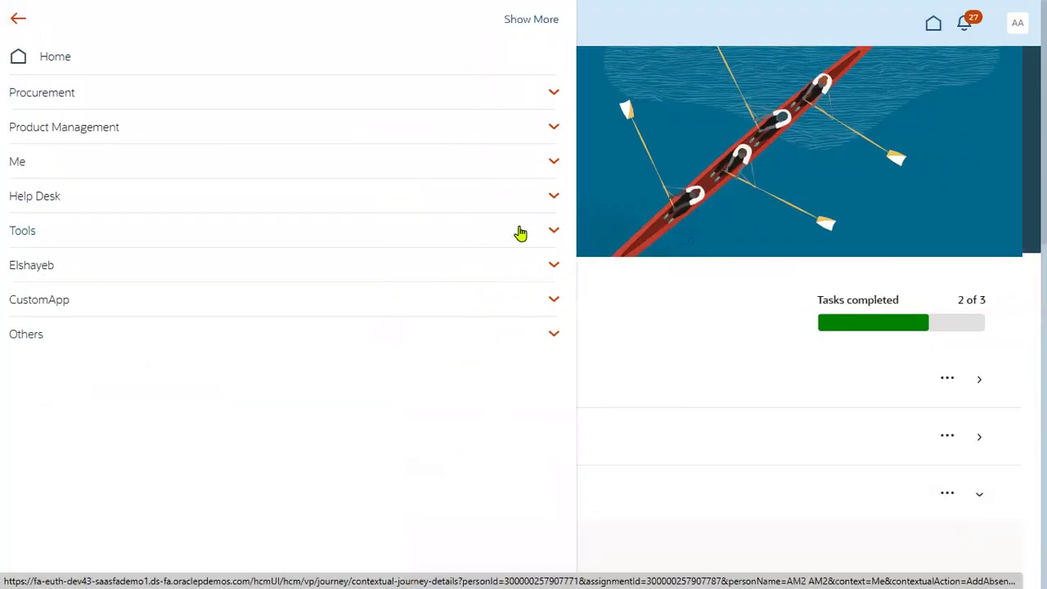
click(524, 167)
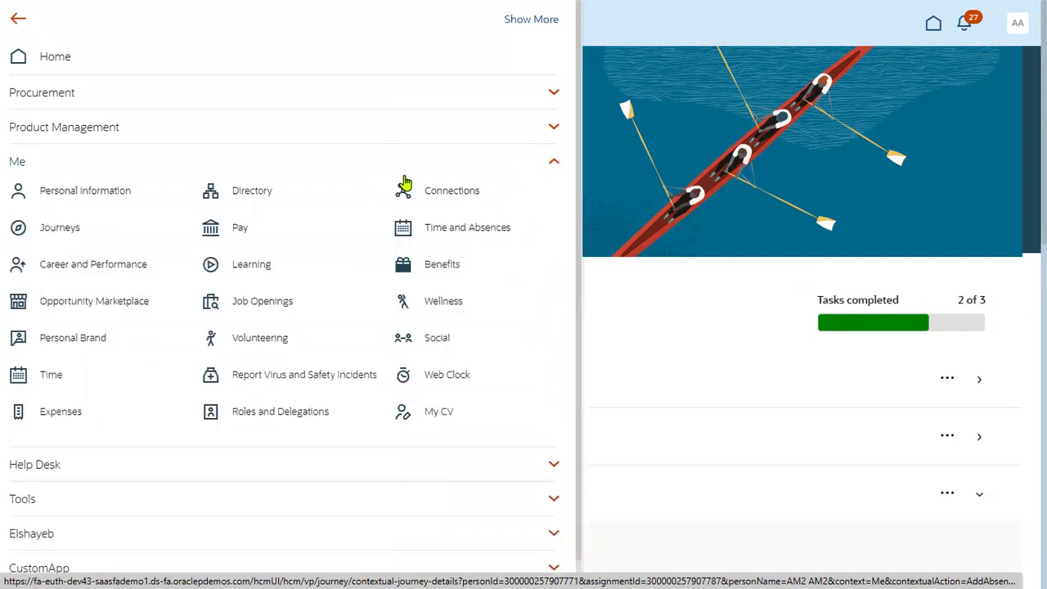
click(454, 235)
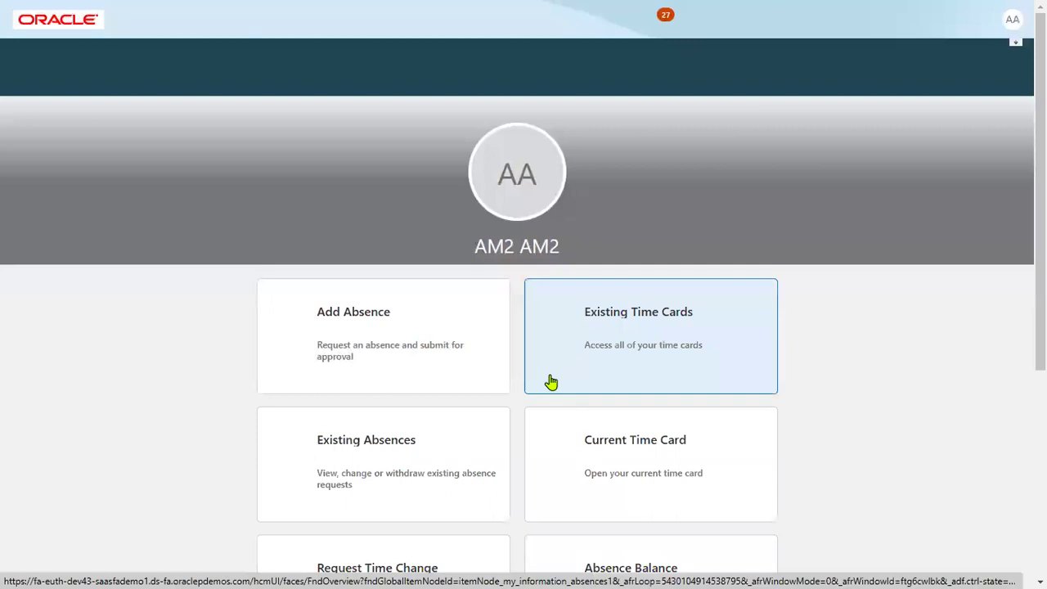
scroll(150, 463, down, 2)
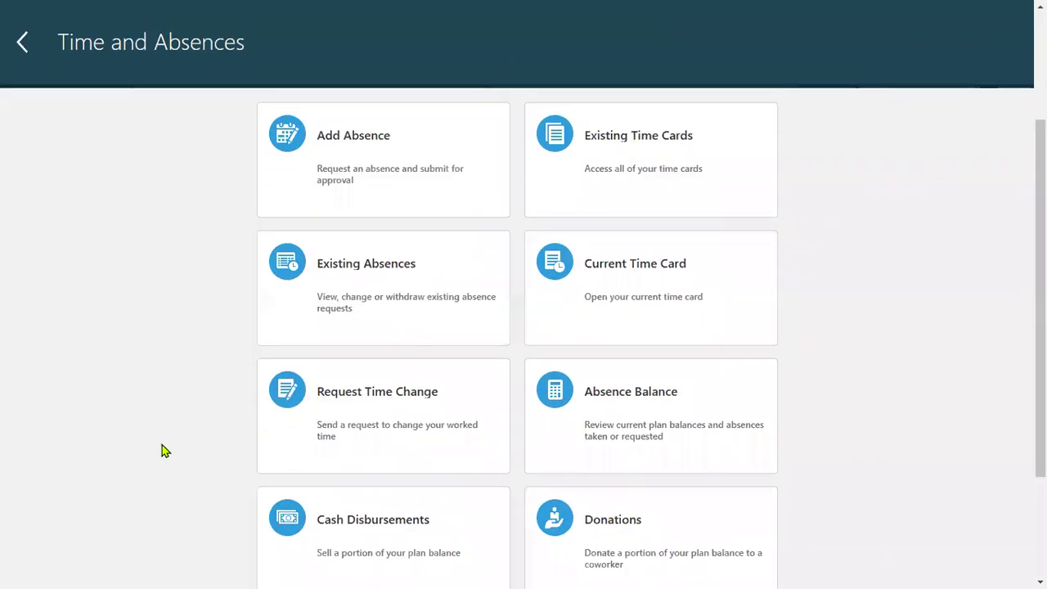
click(326, 293)
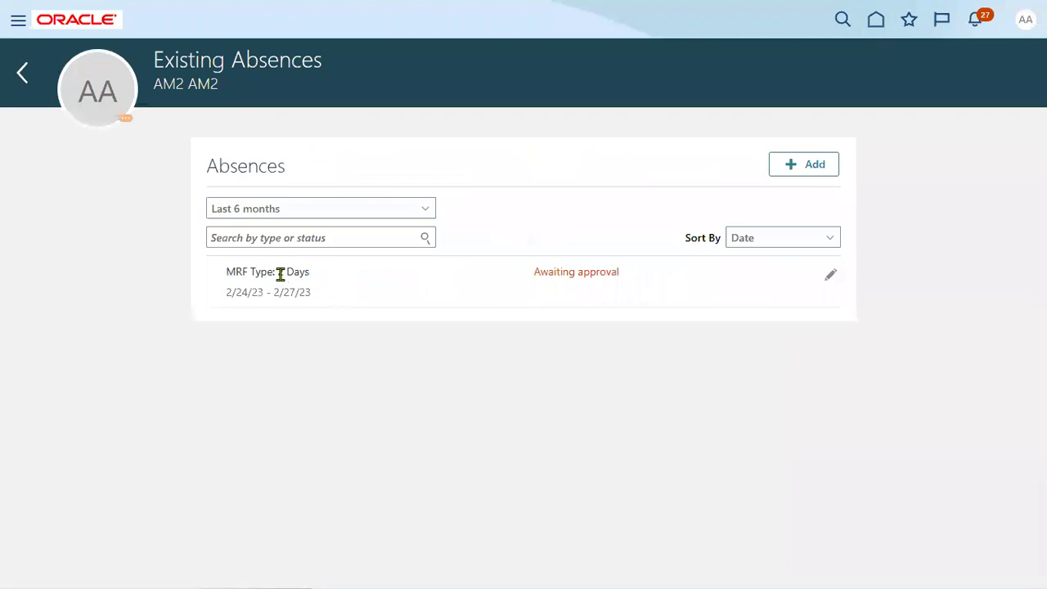
Check the MRF Type absence's duration and dates, and look through the employee's notifications.
drag(278, 272, 309, 274)
drag(237, 292, 295, 293)
click(608, 350)
click(975, 24)
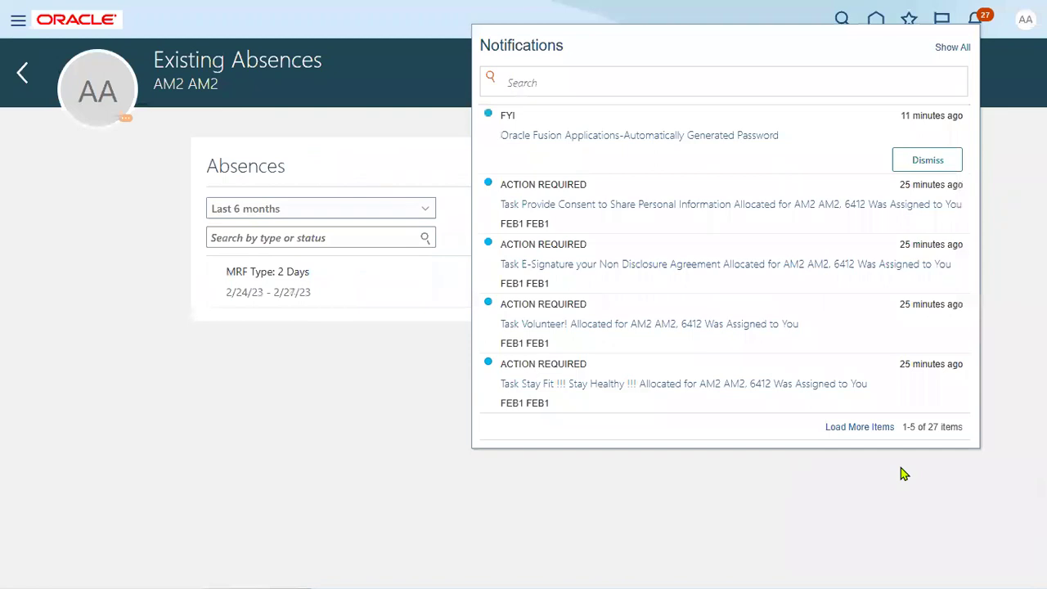
click(793, 484)
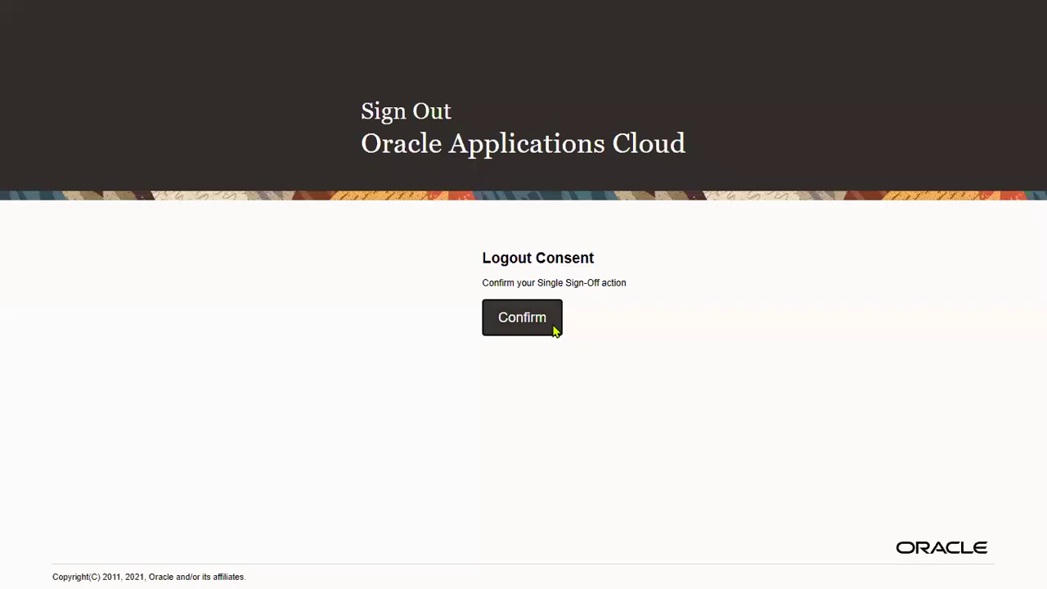
Confirm the sign-out and sign in with the HR specialist's saved credentials.
click(552, 328)
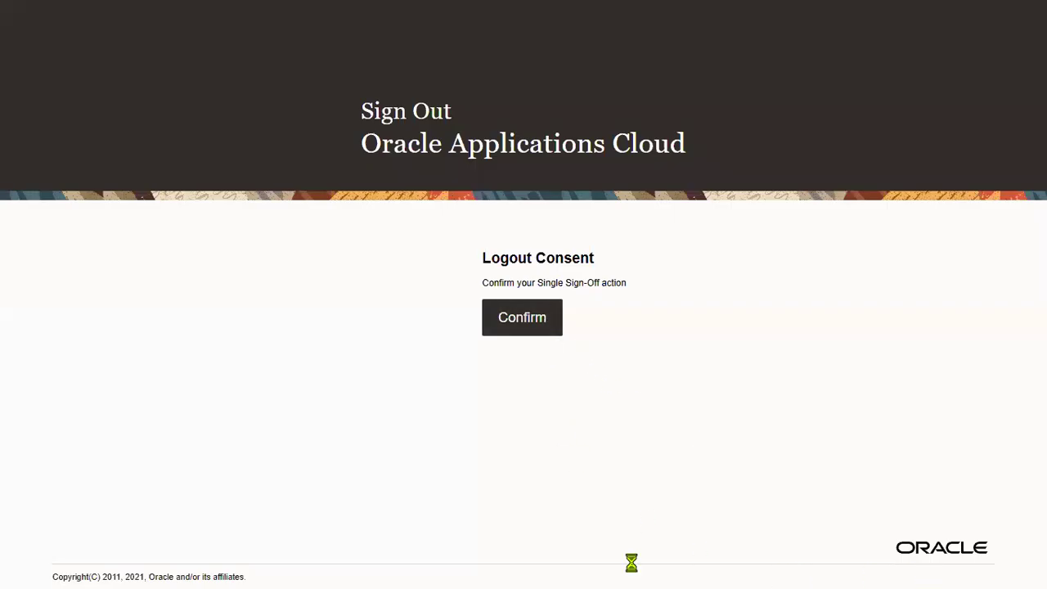
click(493, 260)
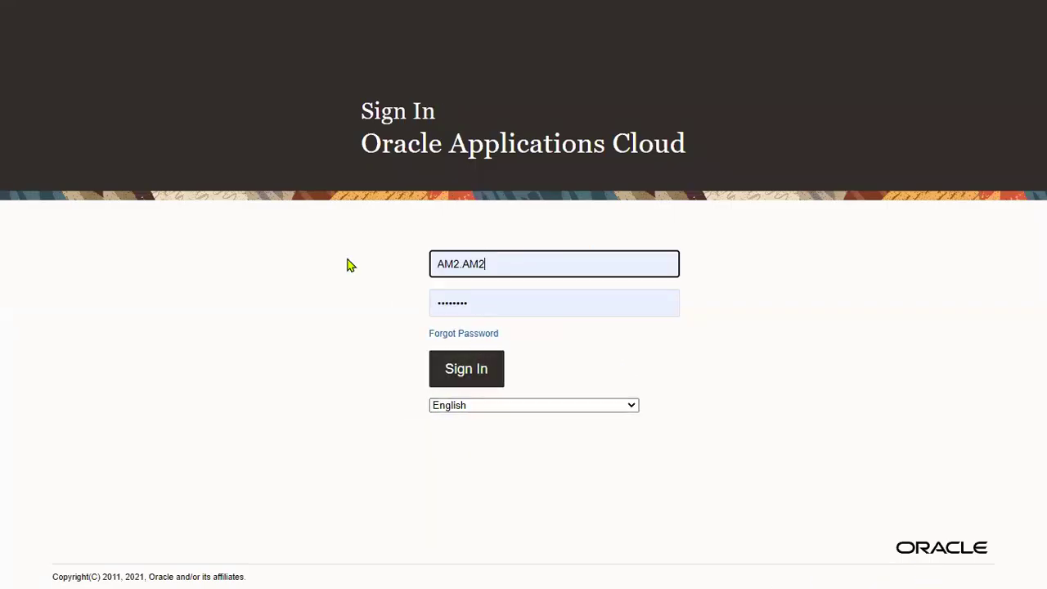
click(565, 398)
click(472, 377)
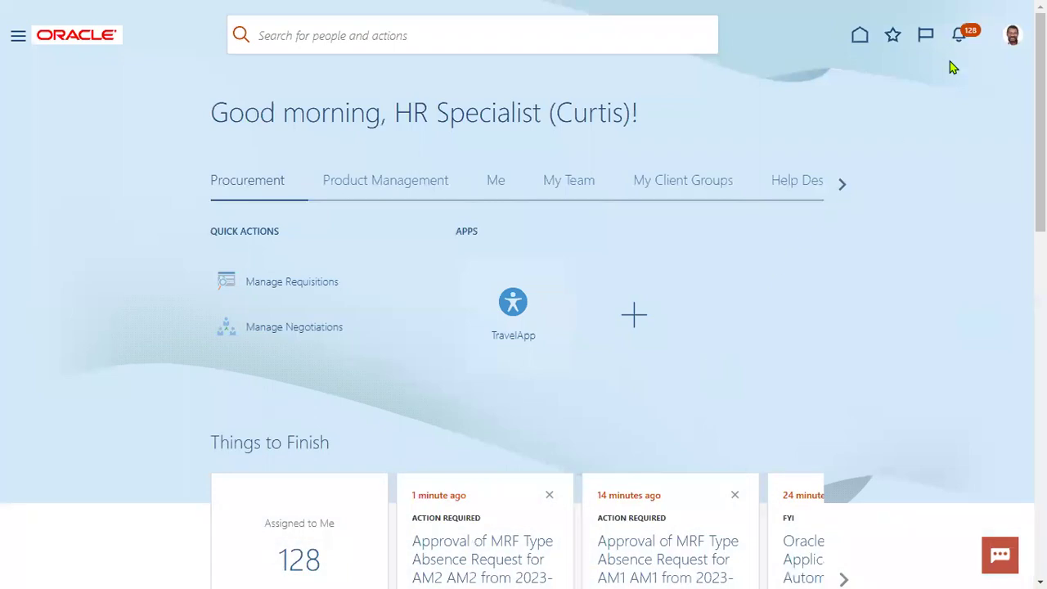
Open the HR specialist's notifications and examine the pending MRF Type absence approval requests.
click(960, 38)
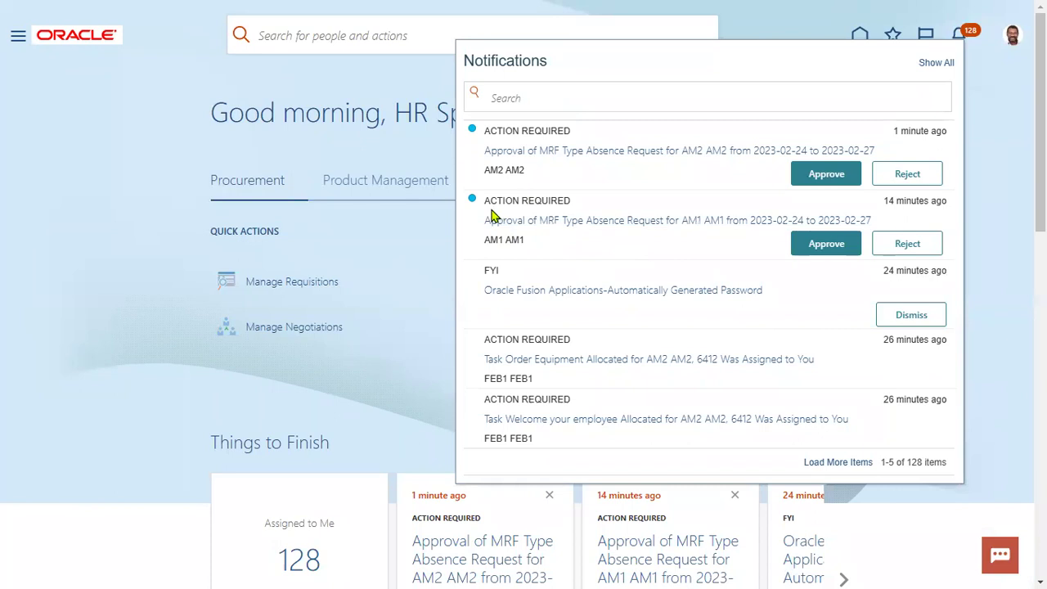
drag(489, 204, 569, 202)
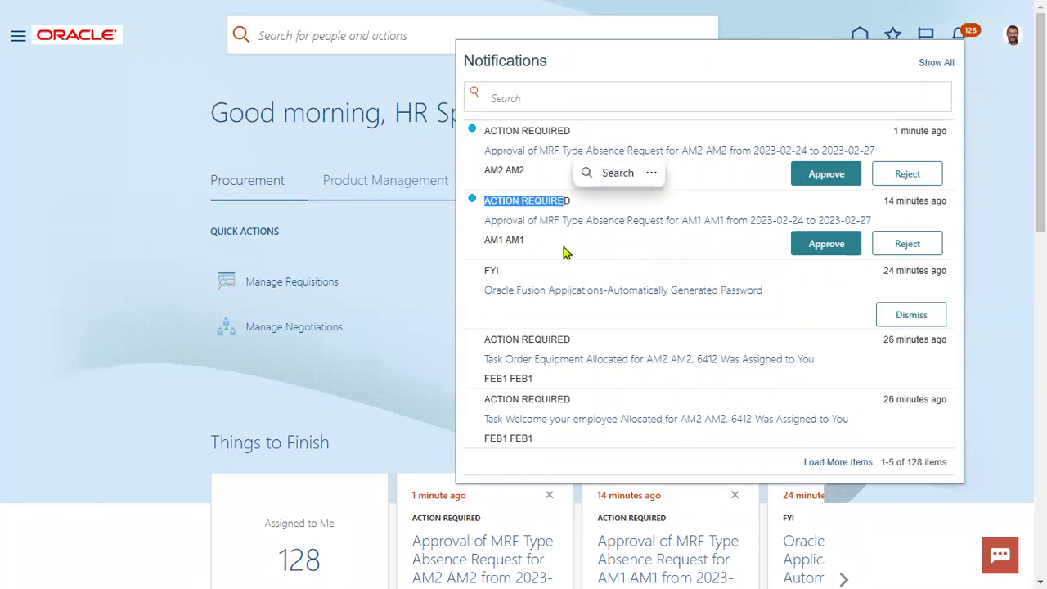
click(600, 215)
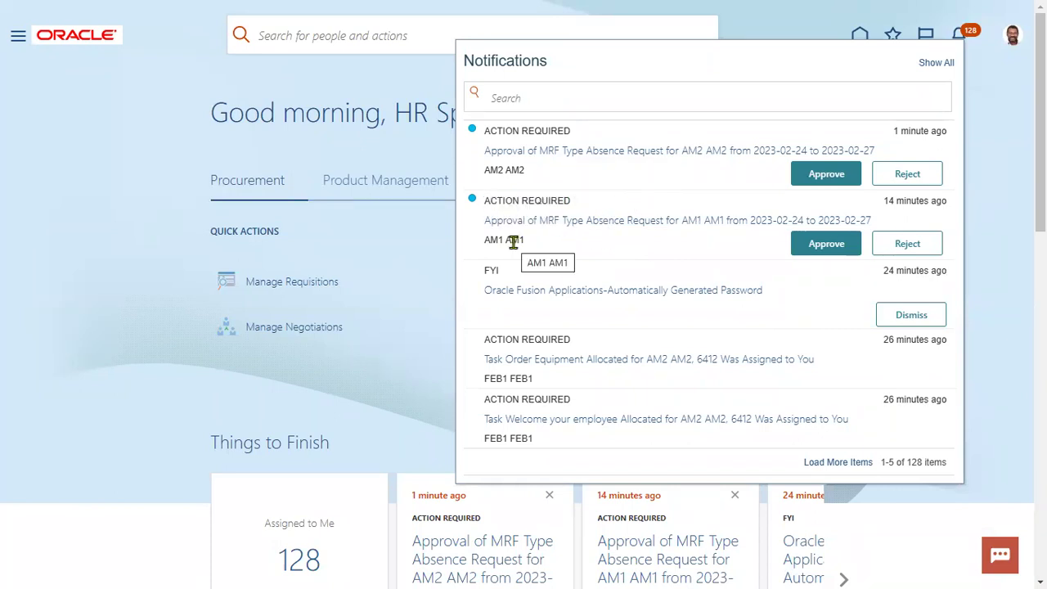
drag(489, 170, 536, 181)
click(528, 183)
click(550, 182)
drag(483, 131, 576, 139)
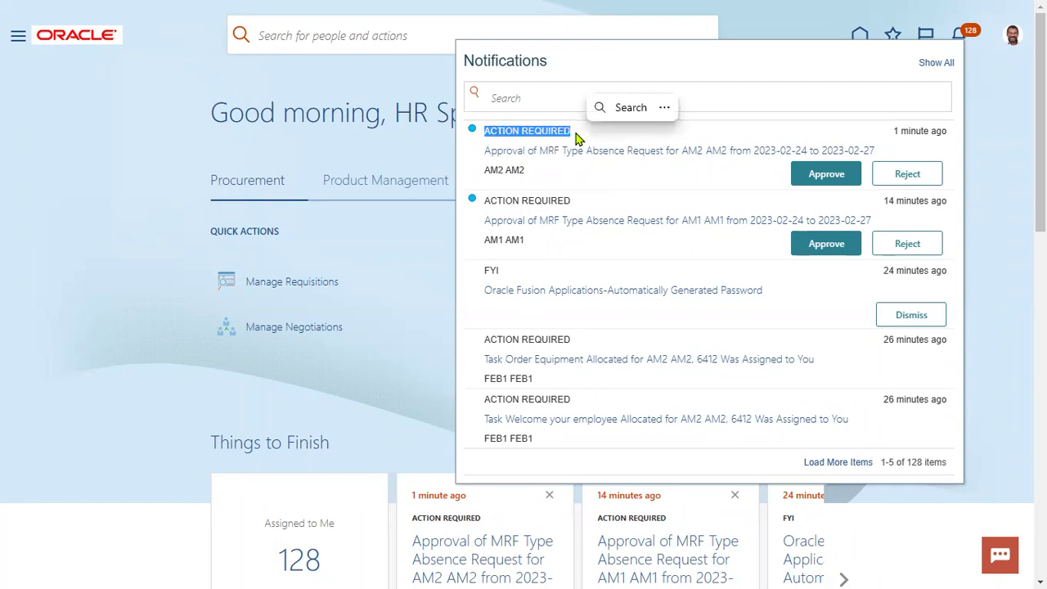
Open the newest MRF Type absence approval request and review its available actions, request details and approval history.
click(594, 172)
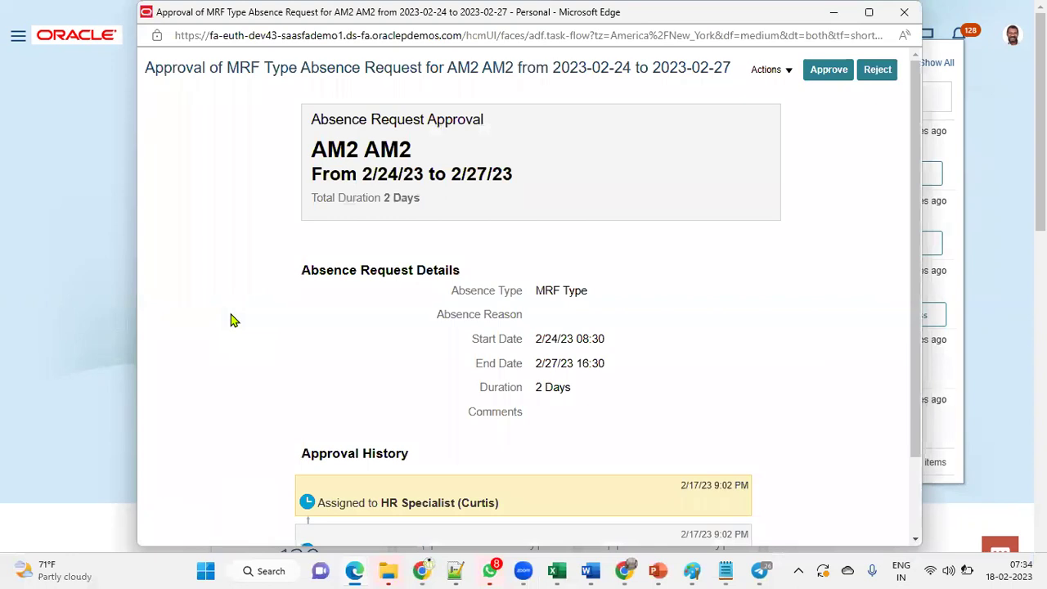
click(783, 73)
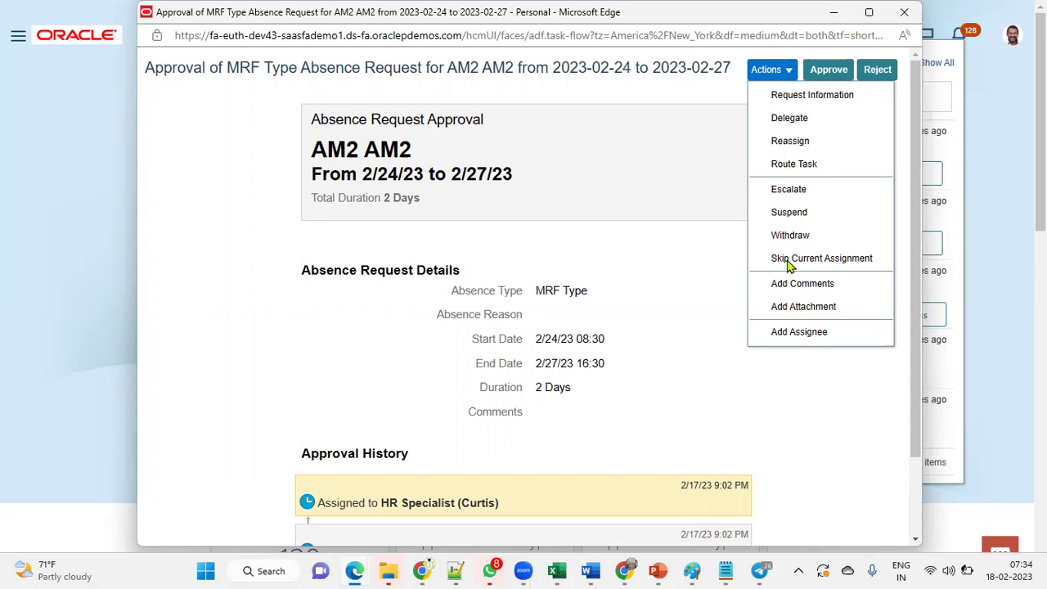
click(622, 265)
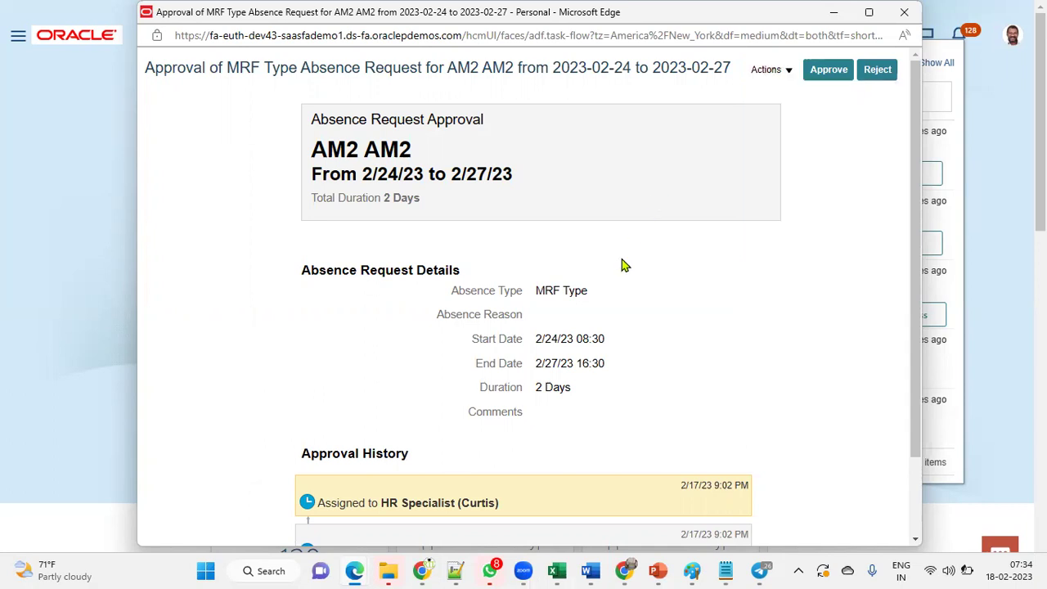
scroll(621, 265, down, 2)
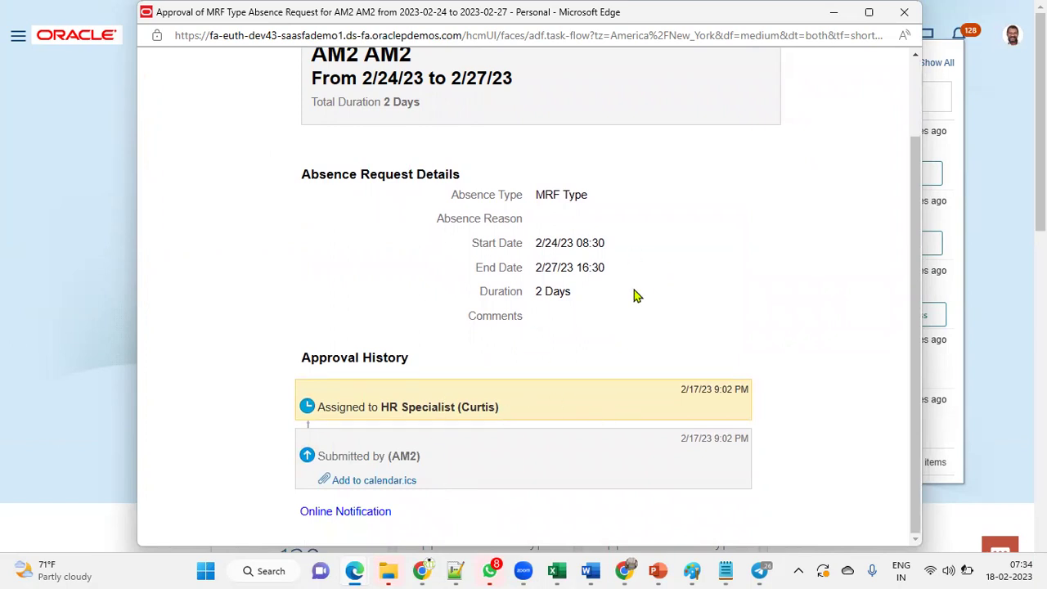
scroll(732, 292, up, 2)
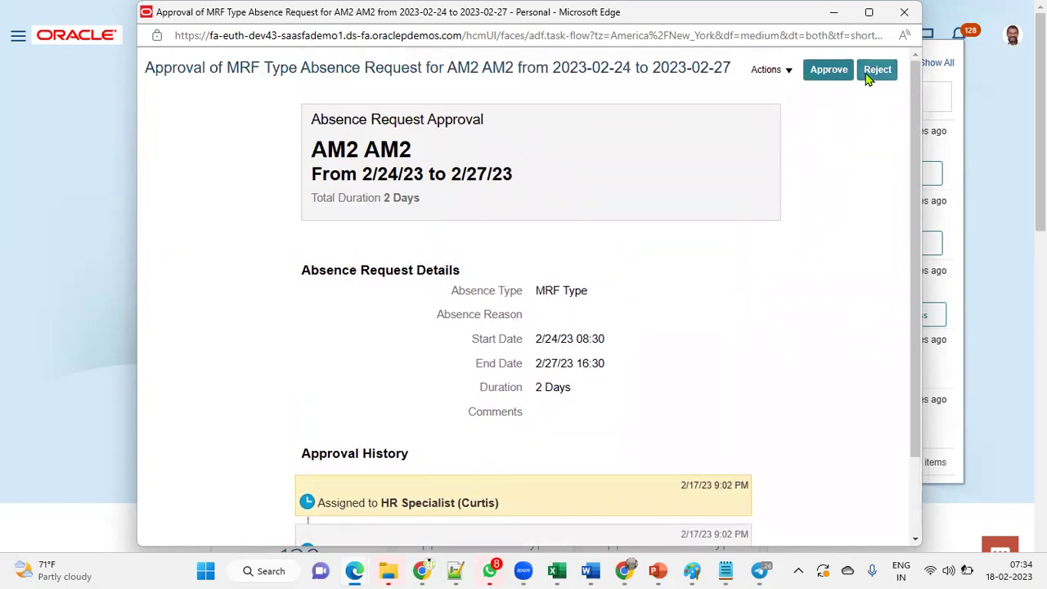
Approve the absence request with the comment "Approved !!" and submit the approval.
click(827, 72)
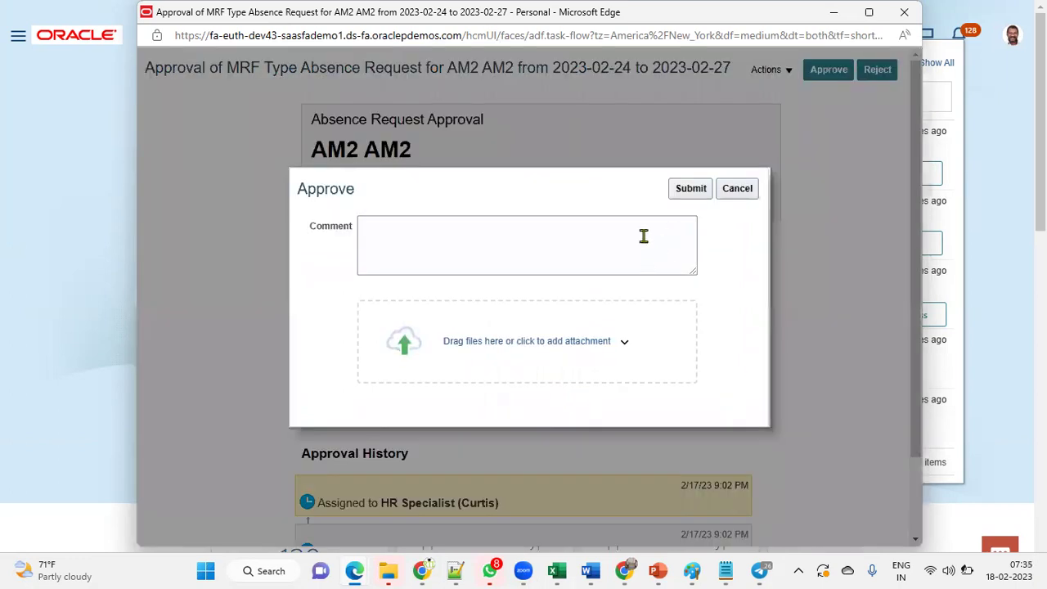
click(606, 240)
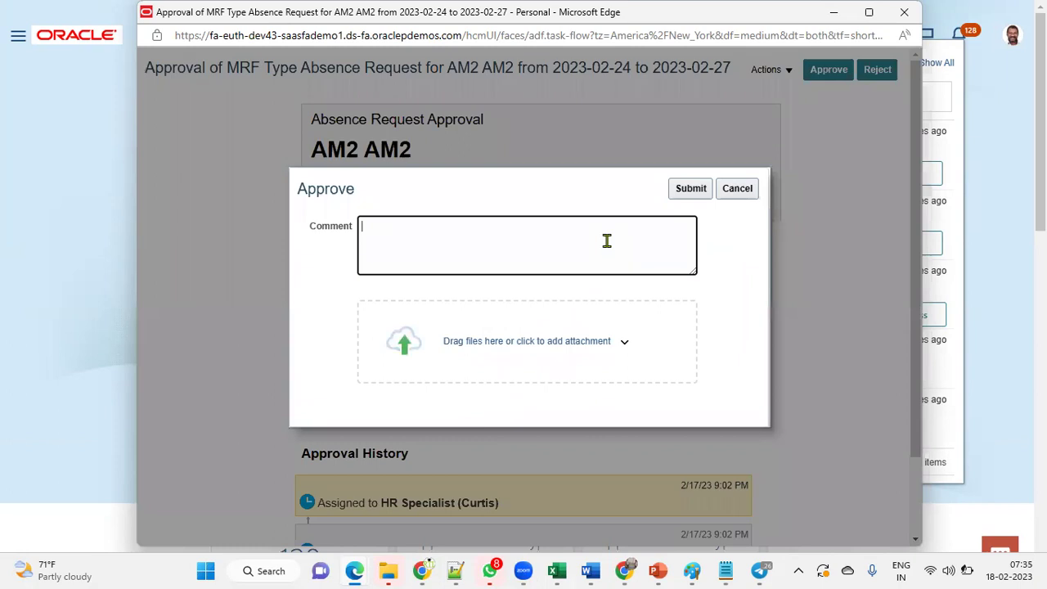
text(Approved !!)
click(690, 190)
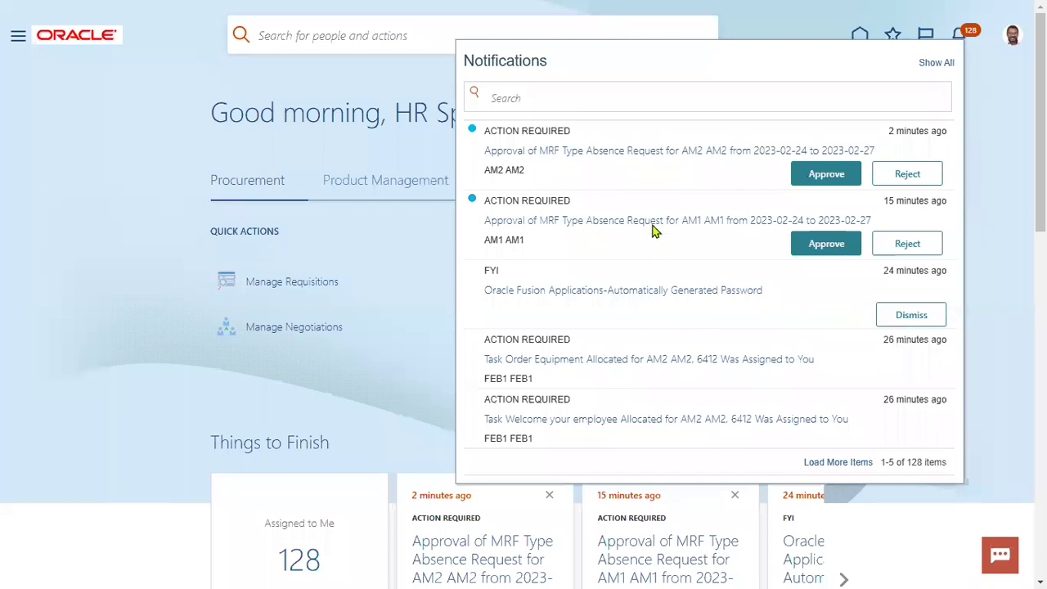
Close the notifications, sign out of the HR specialist's account and confirm the sign-out.
click(993, 83)
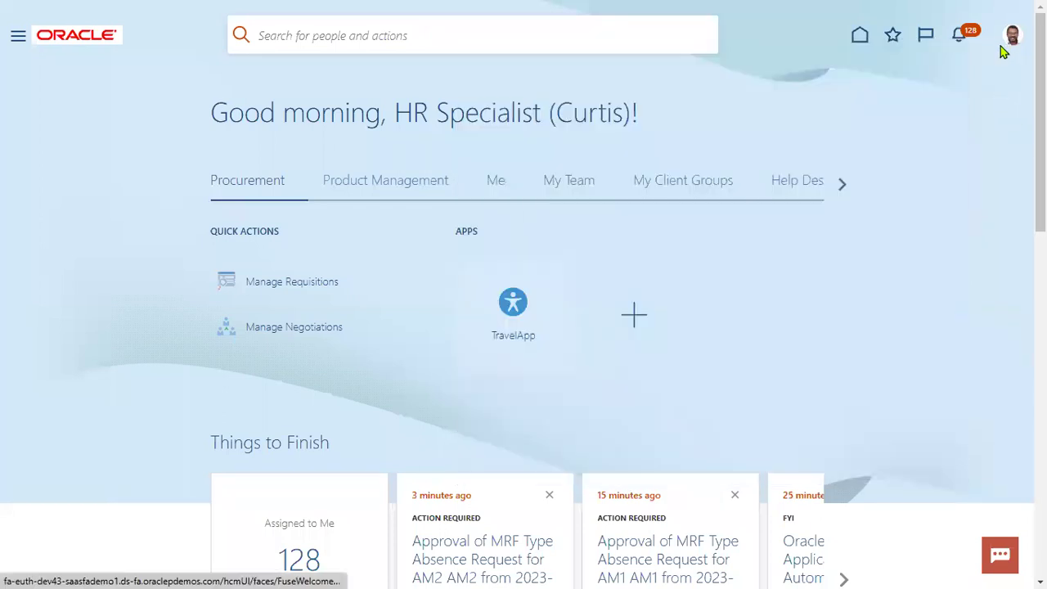
click(1011, 41)
click(981, 73)
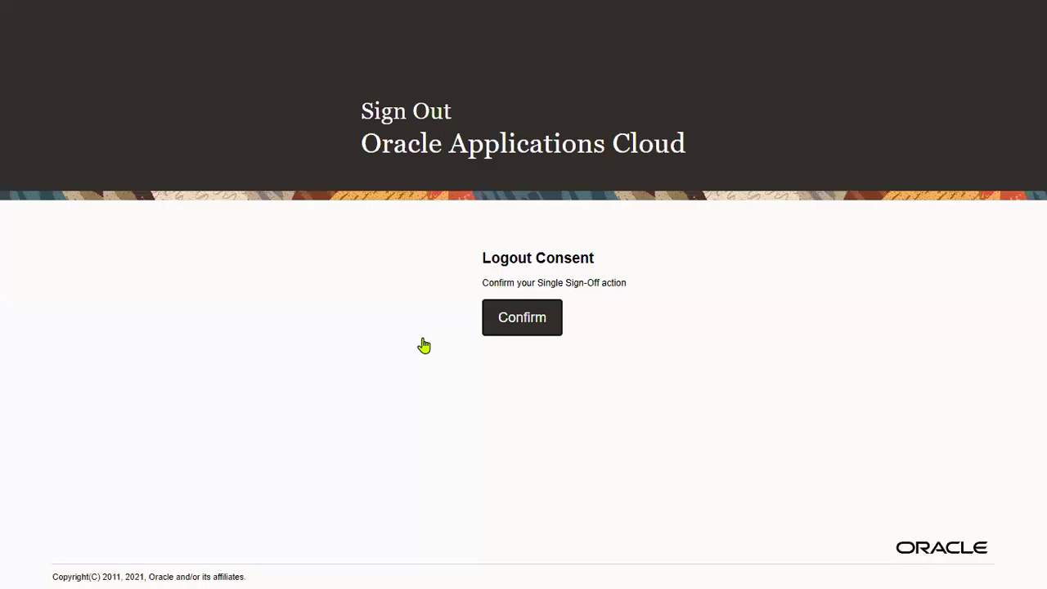
click(547, 322)
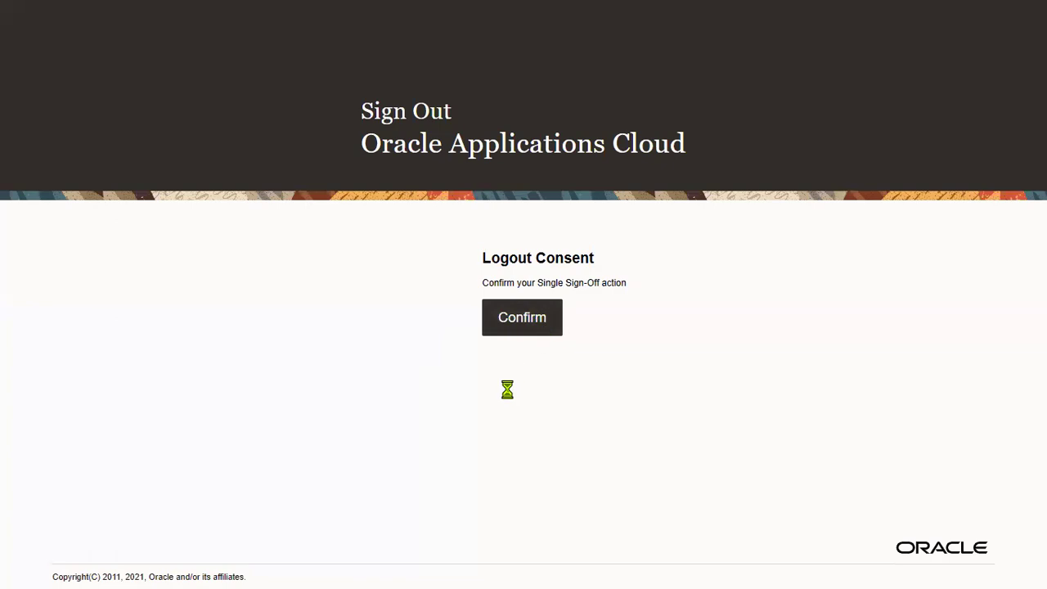
Sign in as the employee who requested the absence, using the saved username and password.
click(509, 266)
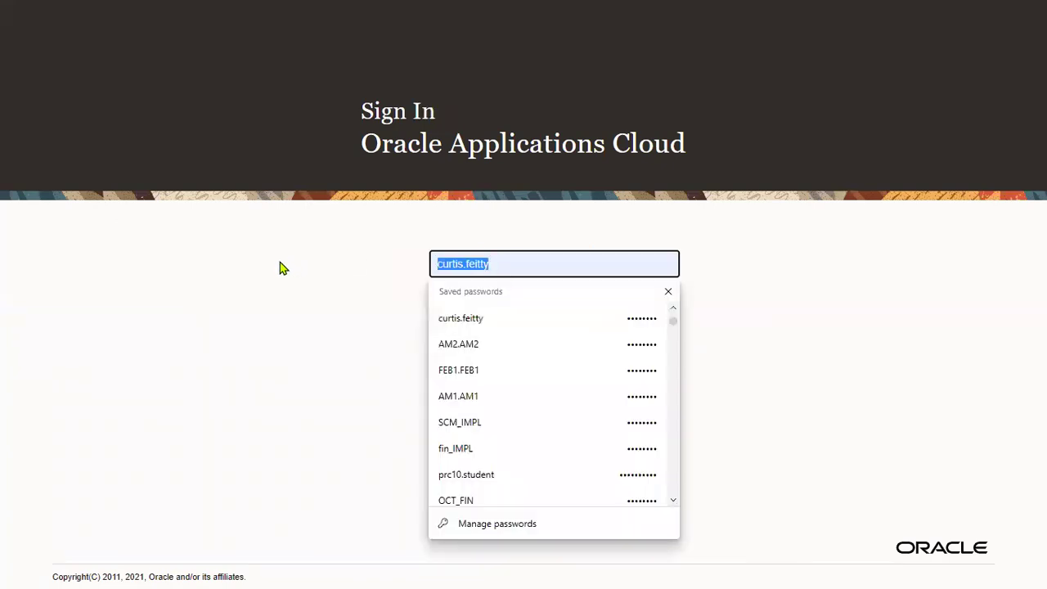
click(480, 350)
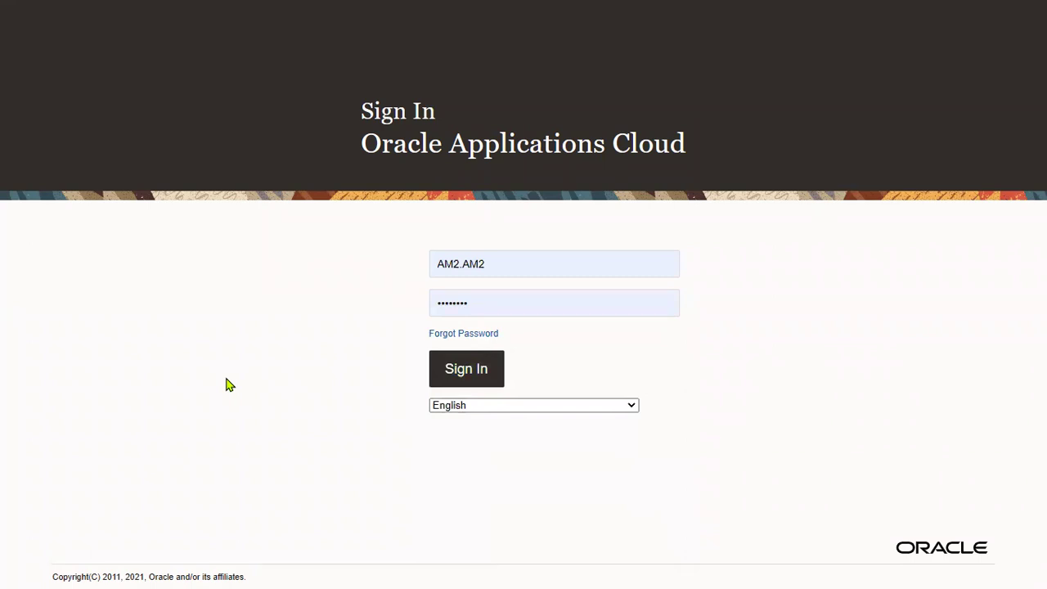
key(Return)
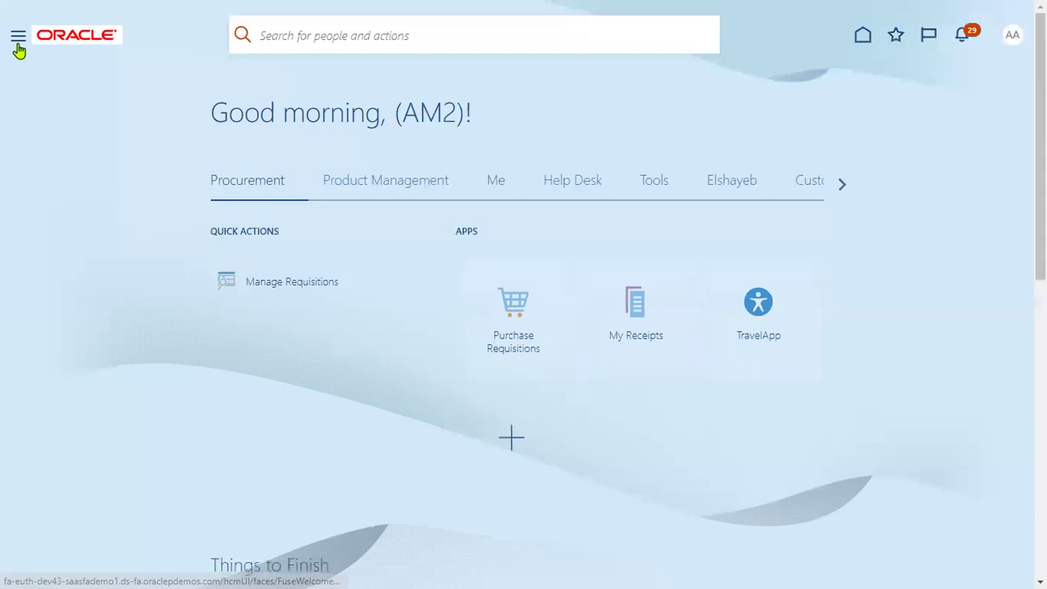
Go to the employee's Time and Absences page and open Existing Absences.
click(18, 45)
click(65, 155)
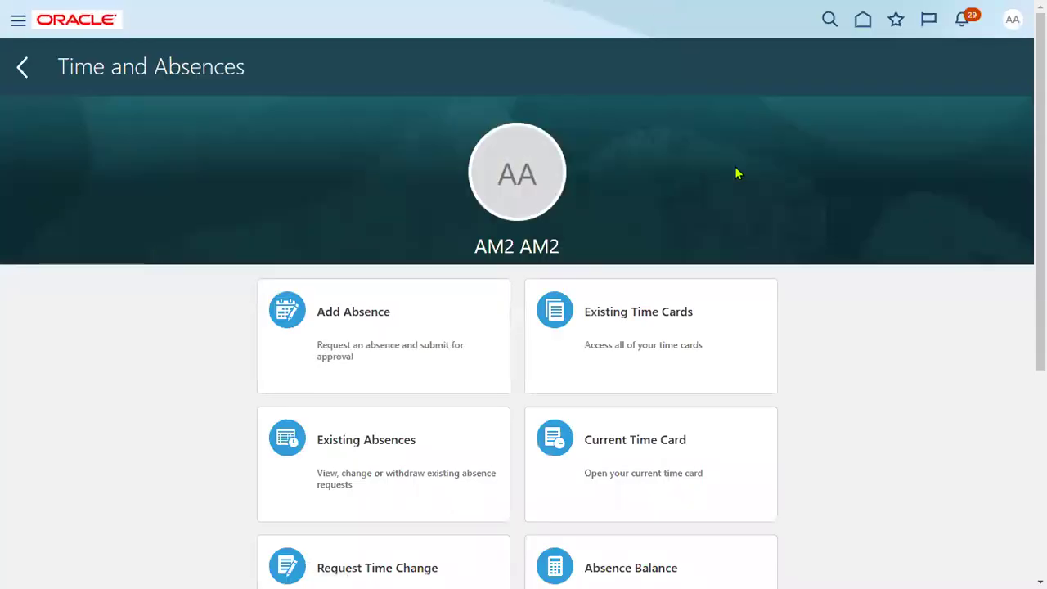
click(315, 444)
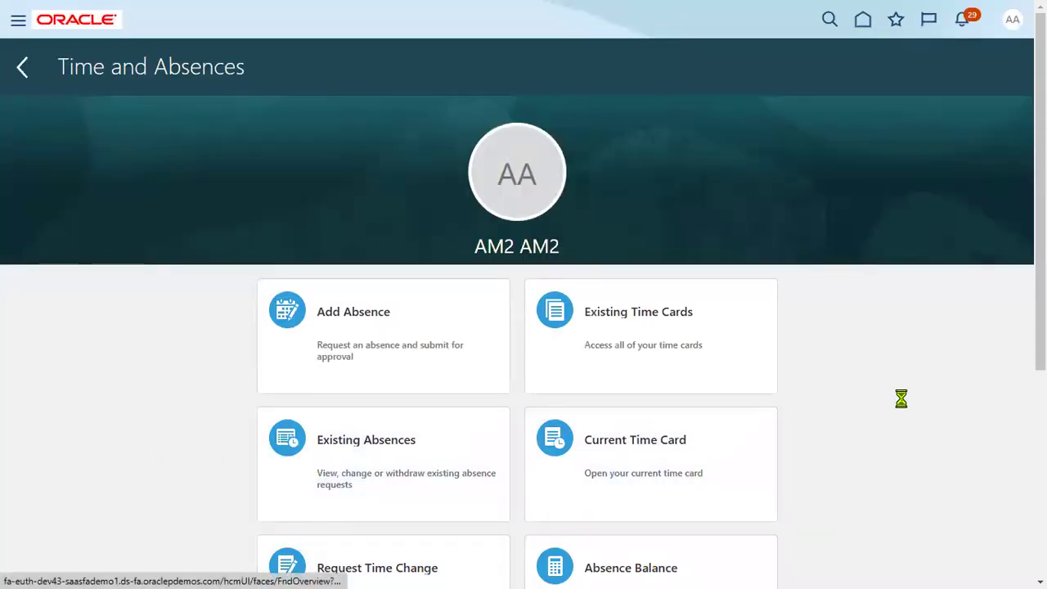